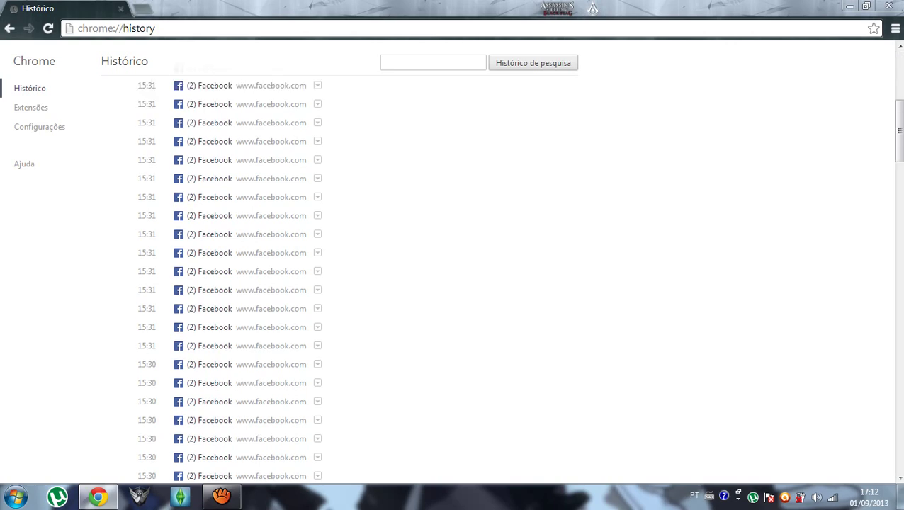
Load two pages of older entries in the Chrome history with 'Mais antigo'.
scroll(496, 276, up, 3)
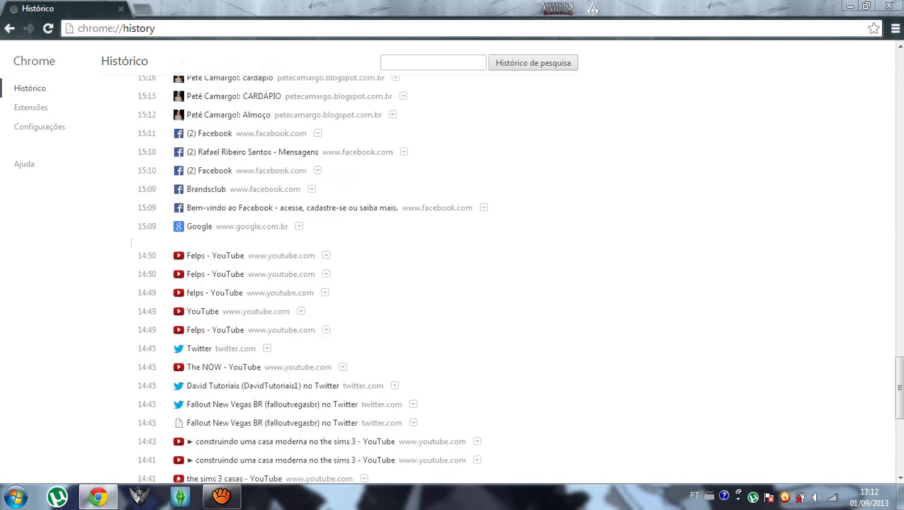
scroll(453, 277, down, 5)
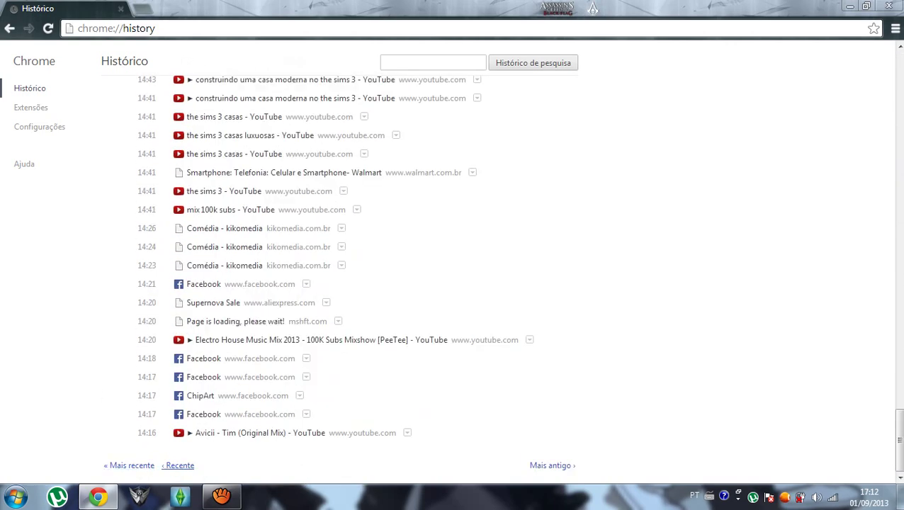
click(552, 466)
scroll(552, 465, down, 2)
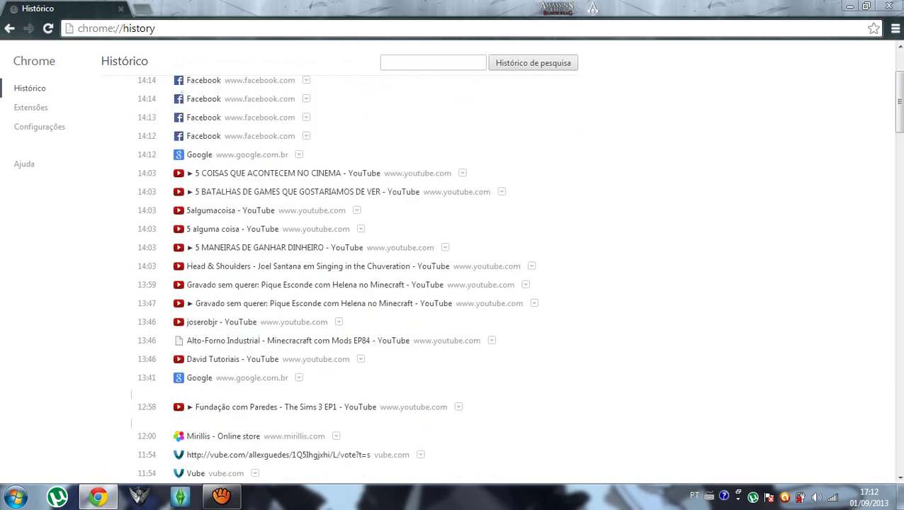
scroll(454, 277, down, 15)
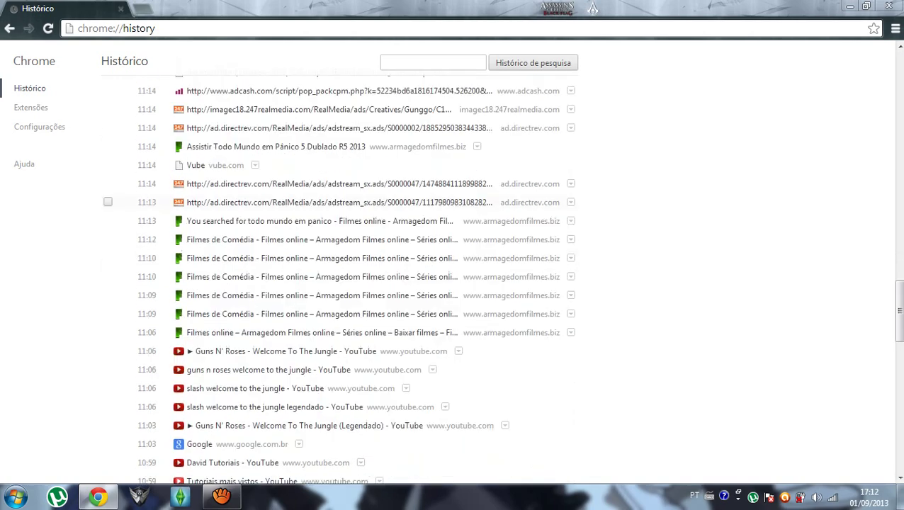
scroll(453, 277, down, 10)
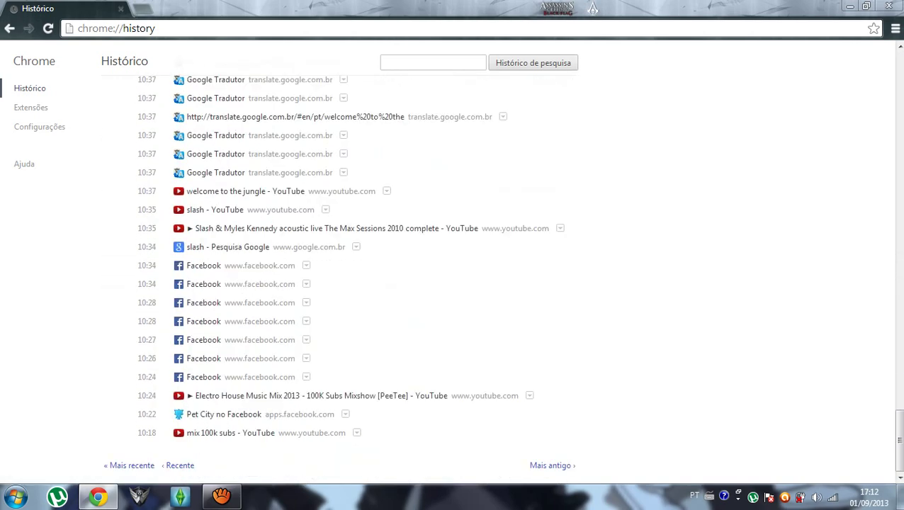
click(552, 466)
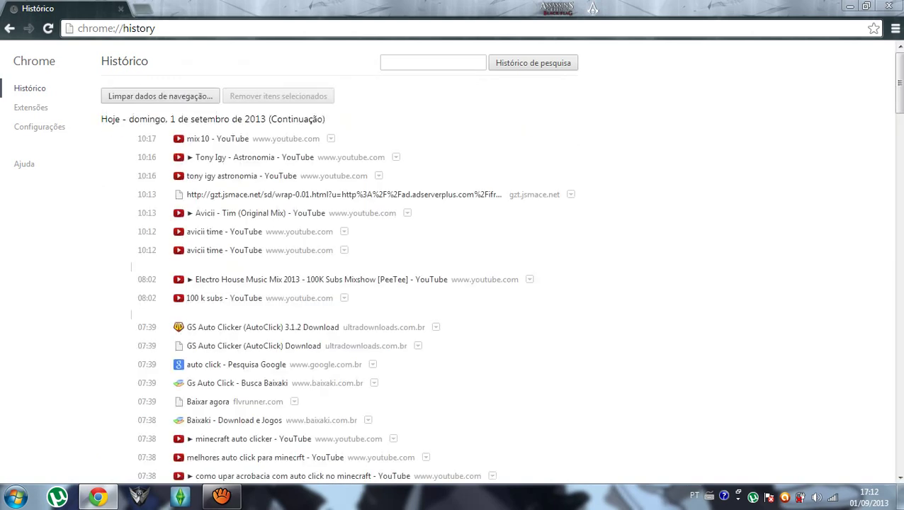
Page further back to Saturday, 31 August 2013, and hide the screen recorder window.
scroll(454, 277, down, 10)
scroll(453, 276, up, 5)
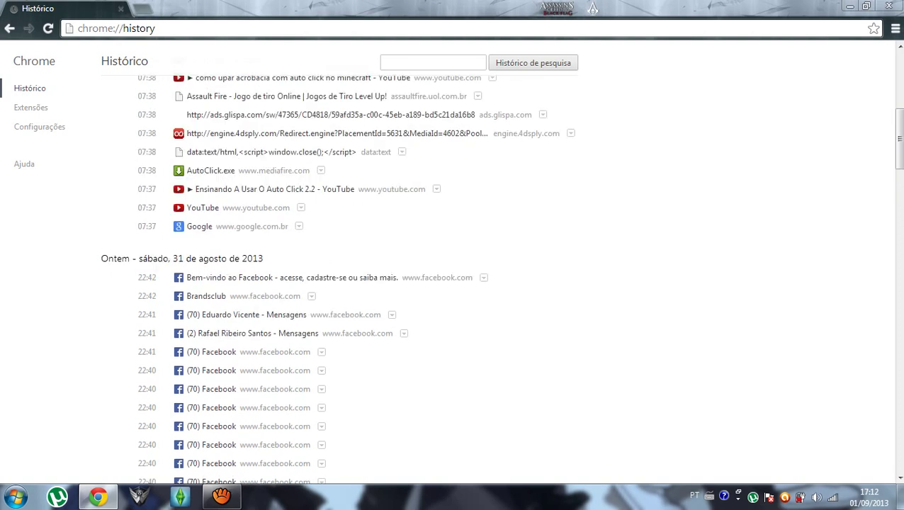
scroll(454, 277, down, 15)
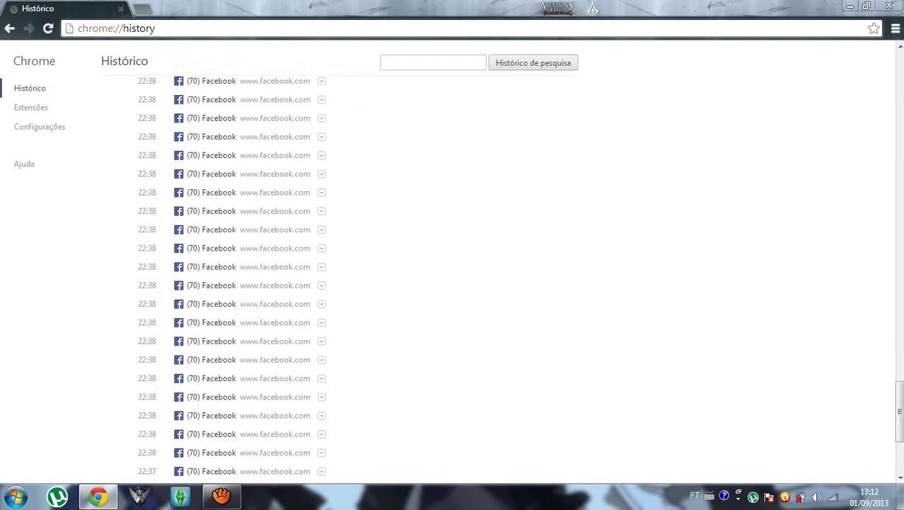
click(552, 466)
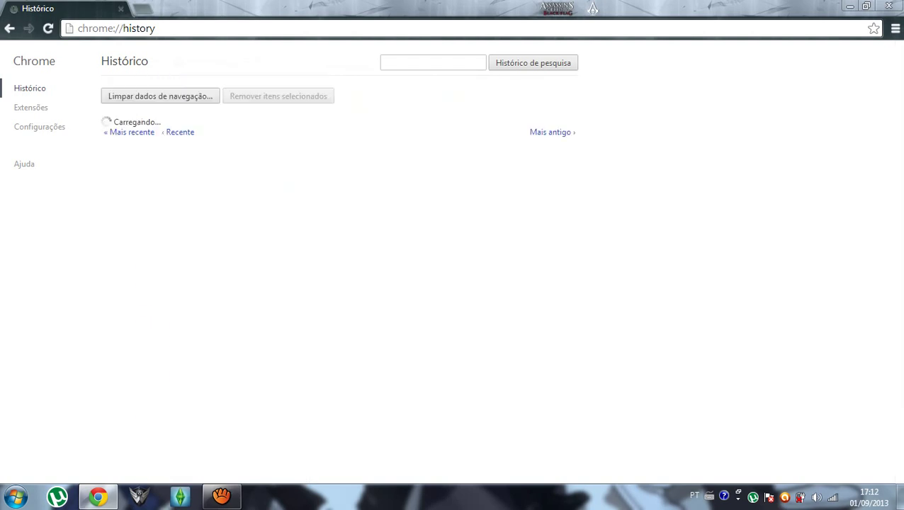
key(alt+Tab)
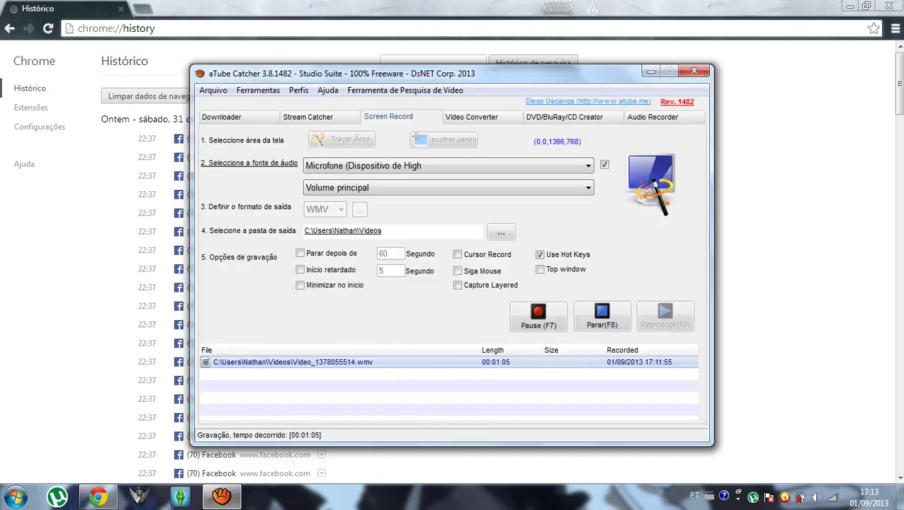
click(651, 70)
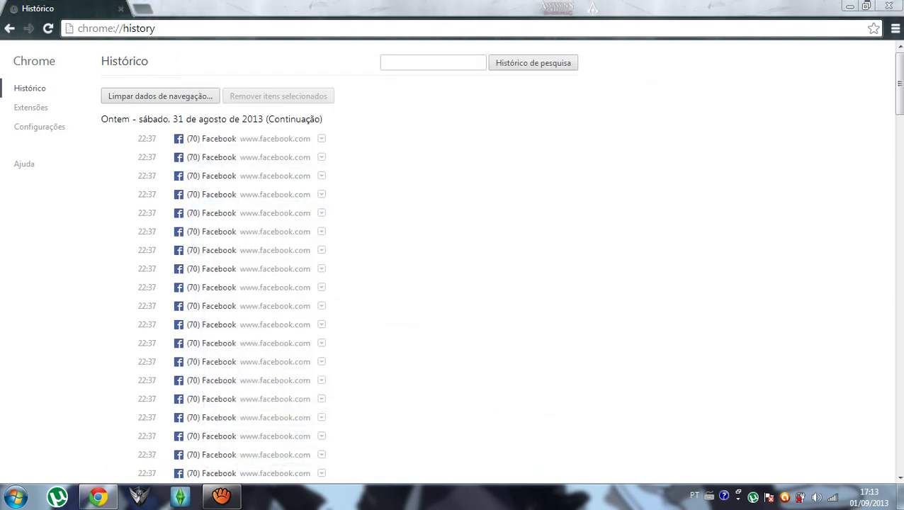
scroll(496, 269, down, 3)
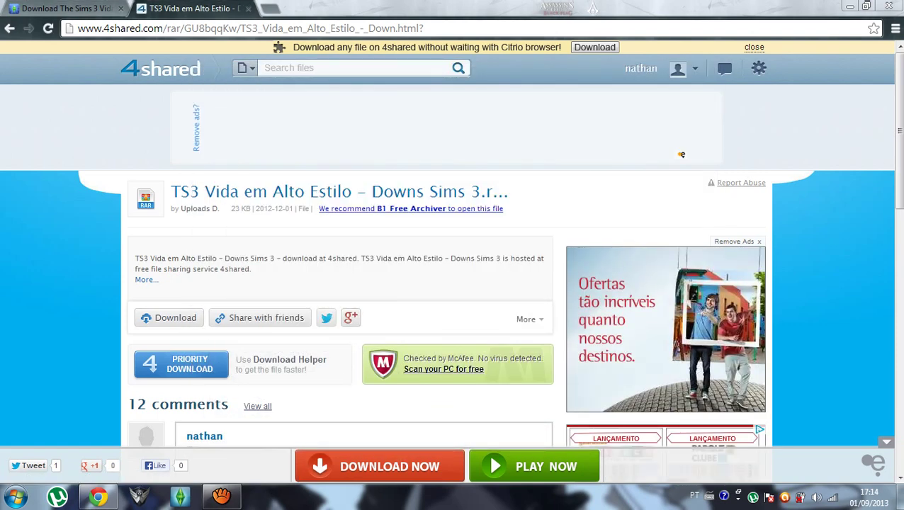
Download the TS3 Vida em Alto Estilo file from 4shared and return to the downs-sims3 tab.
click(170, 318)
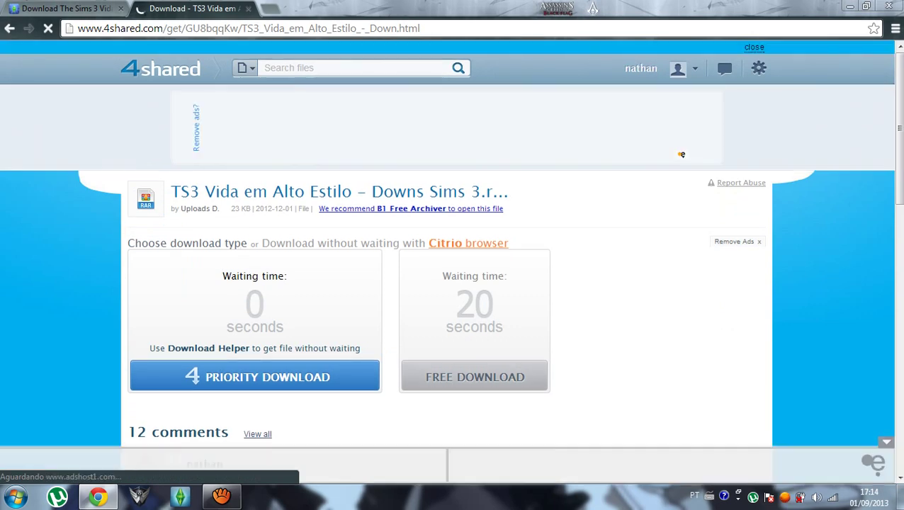
key(ctrl+shift+Tab)
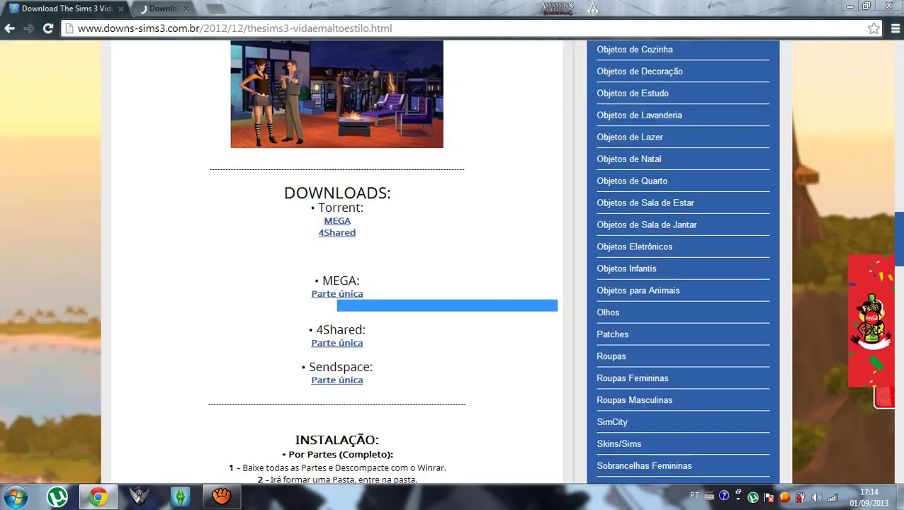
Open the TS3 Vida em Alto Estilo RAR archive from the user's Downloads folder in WinRAR.
key(super+d)
key(super)
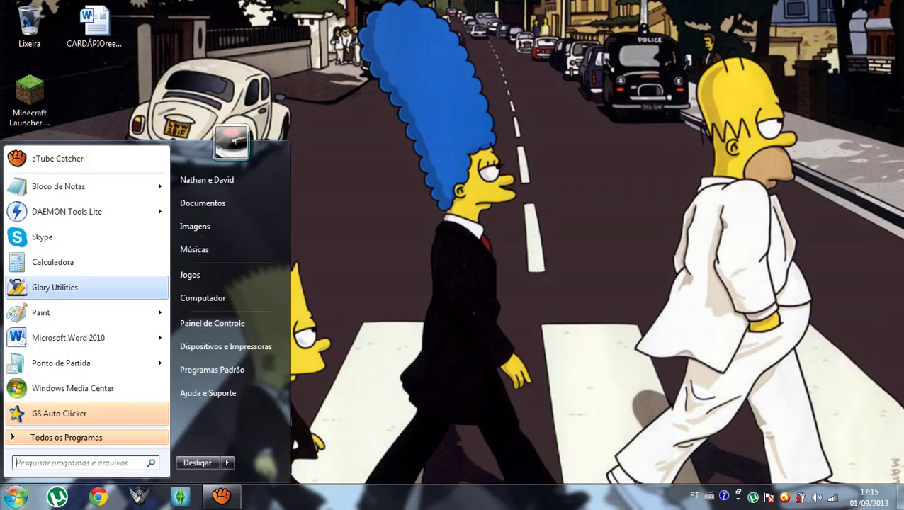
click(207, 179)
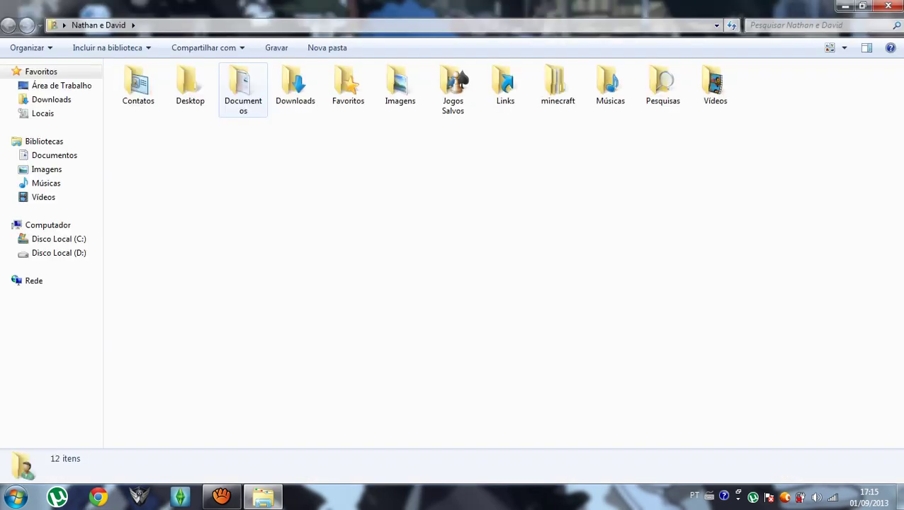
double_click(295, 83)
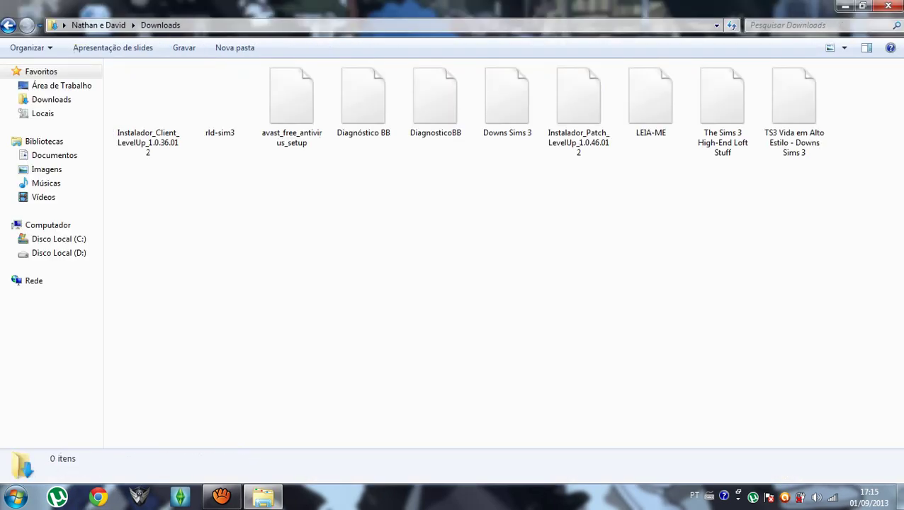
click(794, 106)
double_click(794, 107)
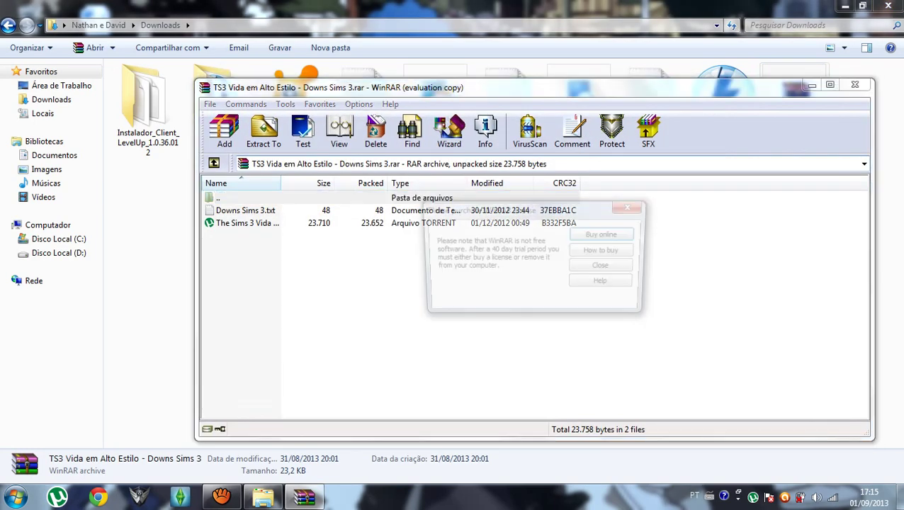
Open the archive's torrent in µTorrent, close WinRAR, and dismiss the already-in-list notice.
key(Escape)
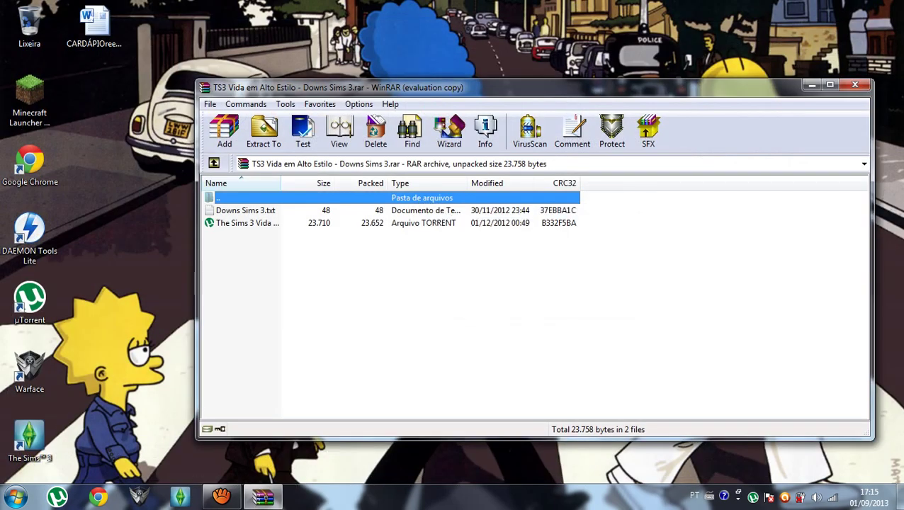
double_click(247, 223)
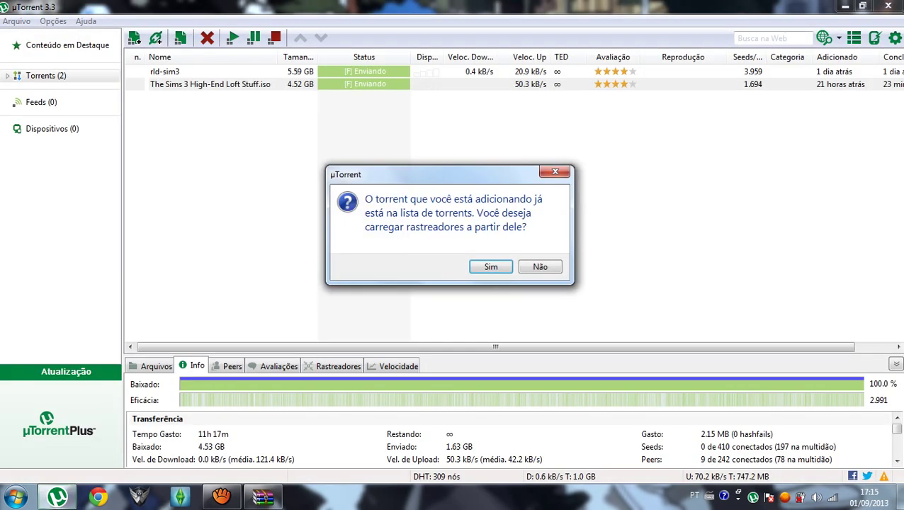
click(263, 497)
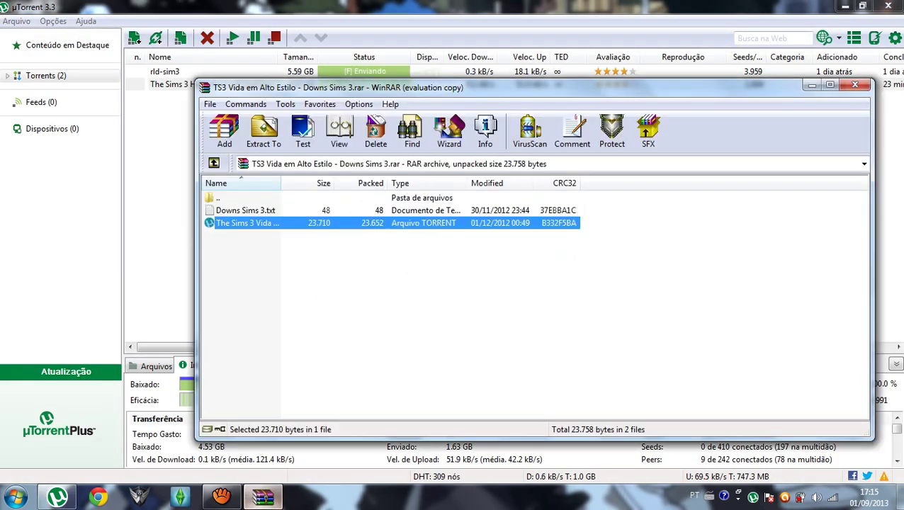
key(Escape)
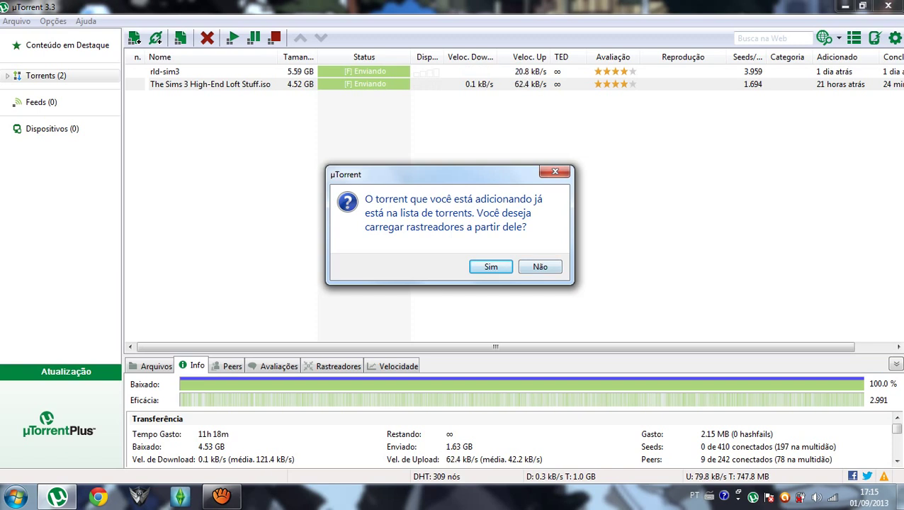
key(Return)
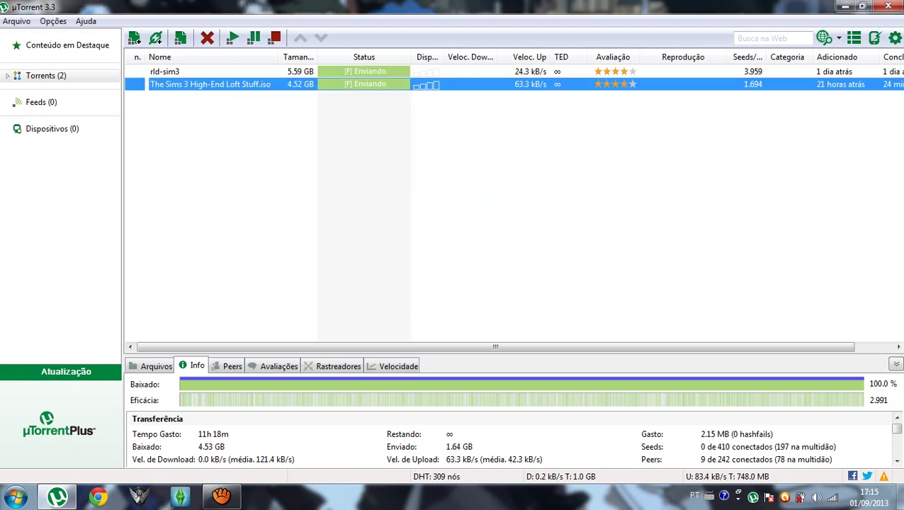
key(super+d)
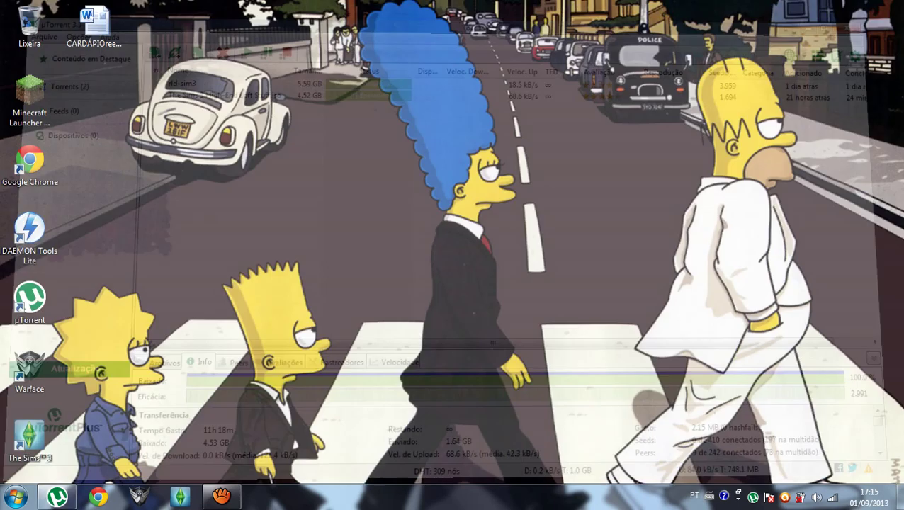
key(super)
Check that The Sims 3 High-End Loft Stuff image is in Downloads, then hide Explorer.
click(207, 179)
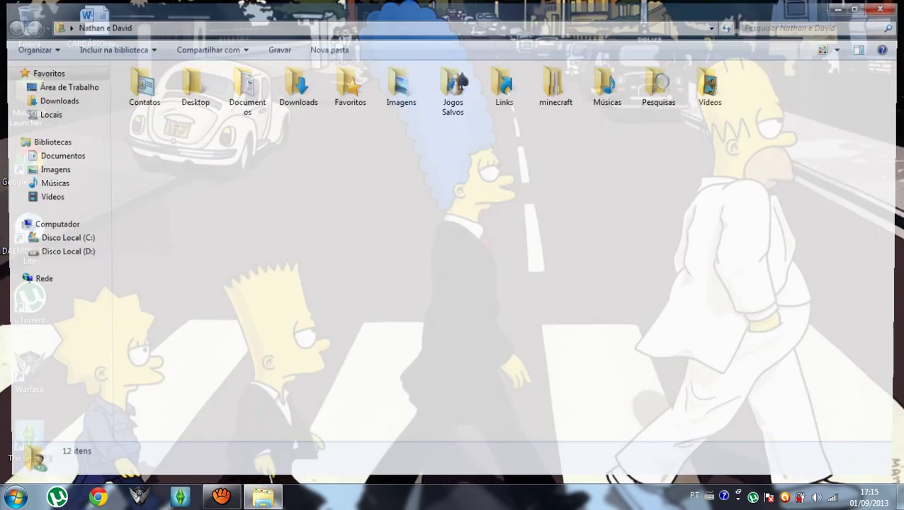
double_click(294, 83)
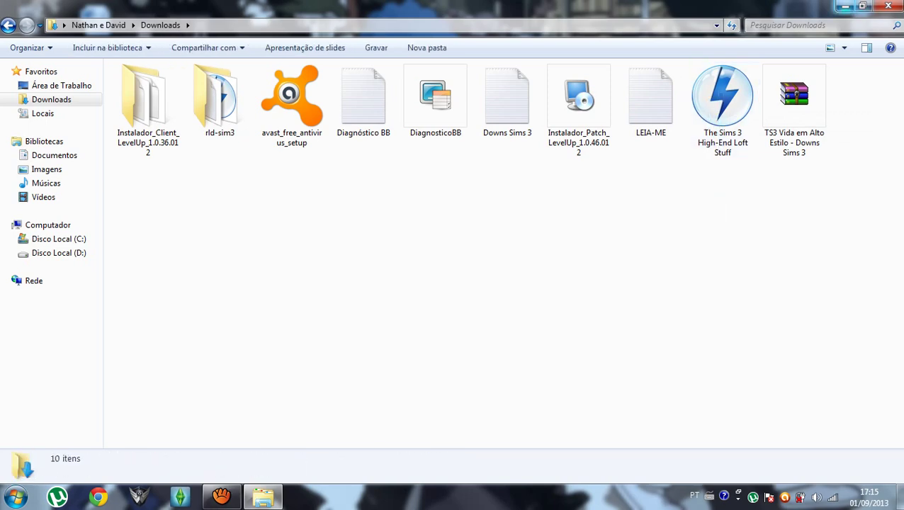
click(844, 5)
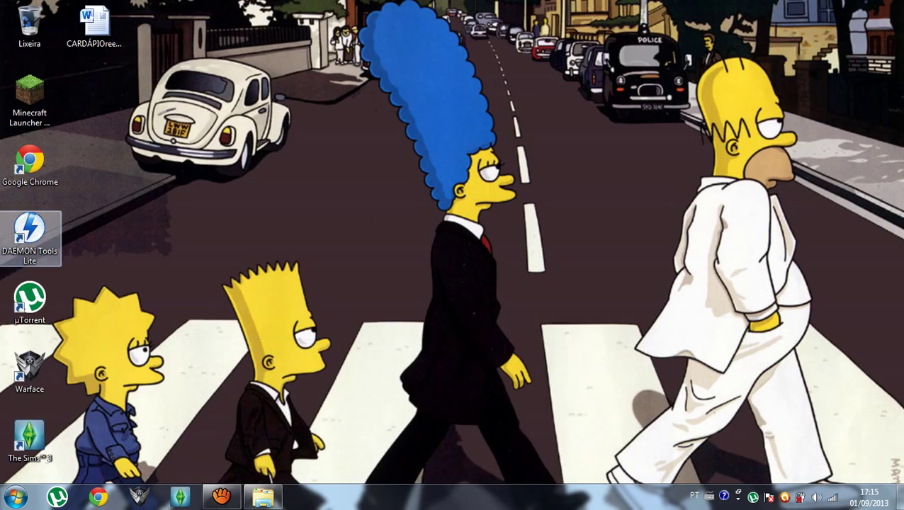
click(263, 496)
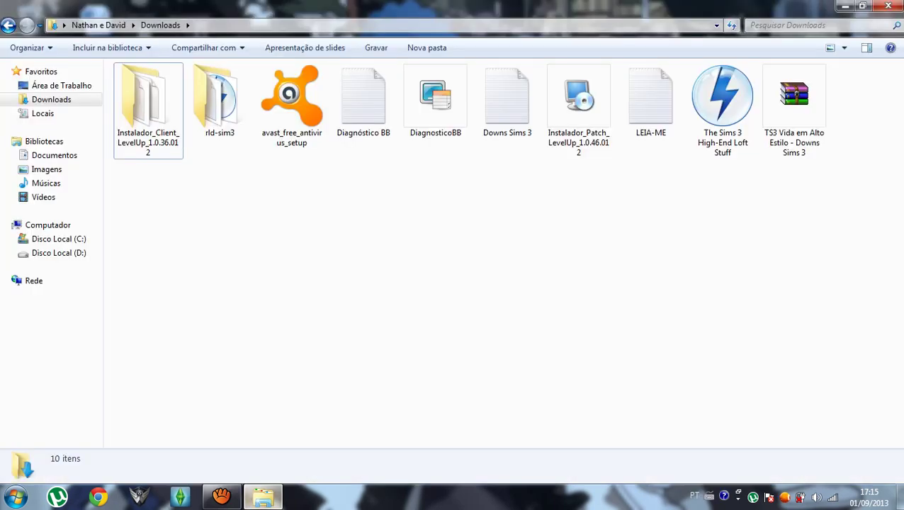
click(263, 496)
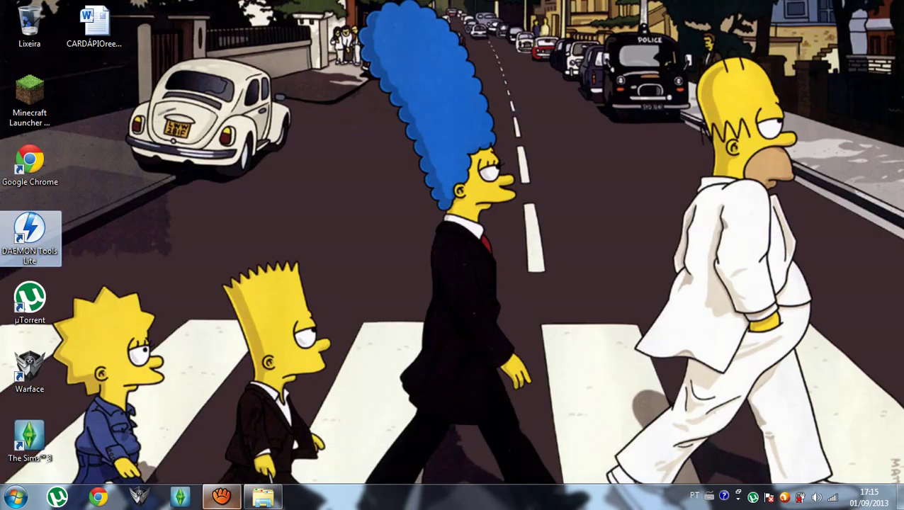
Launch DAEMON Tools Lite, then minimize it and the screen recorder.
click(221, 496)
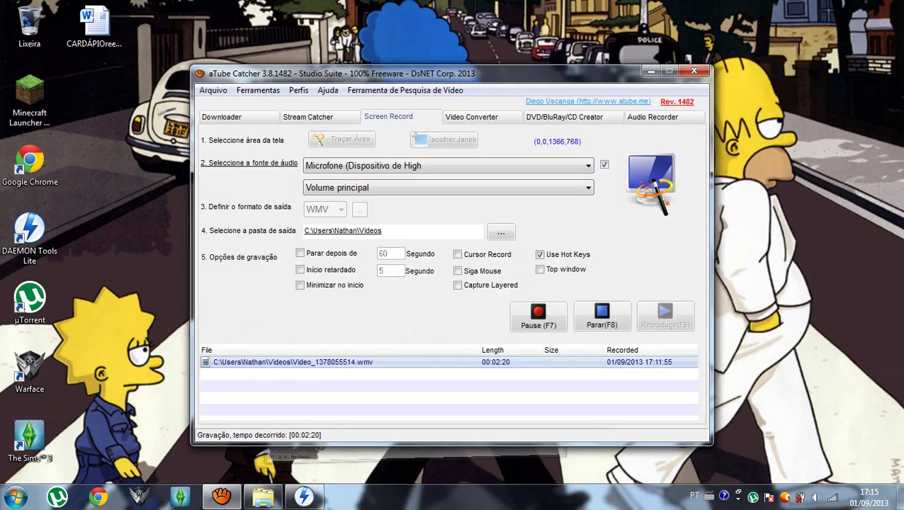
click(744, 55)
click(651, 71)
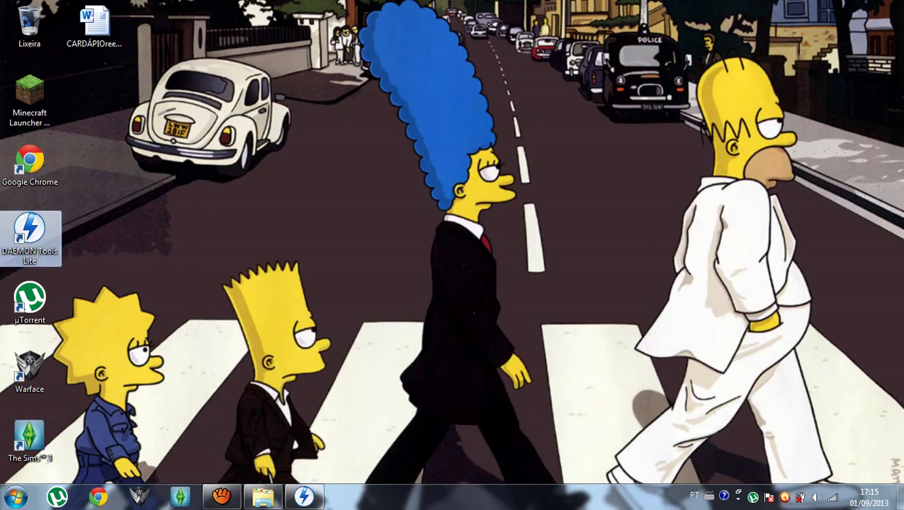
Add a virtual drive G: and mount rld-sim3.iso on drive F: as Sims3.
click(305, 496)
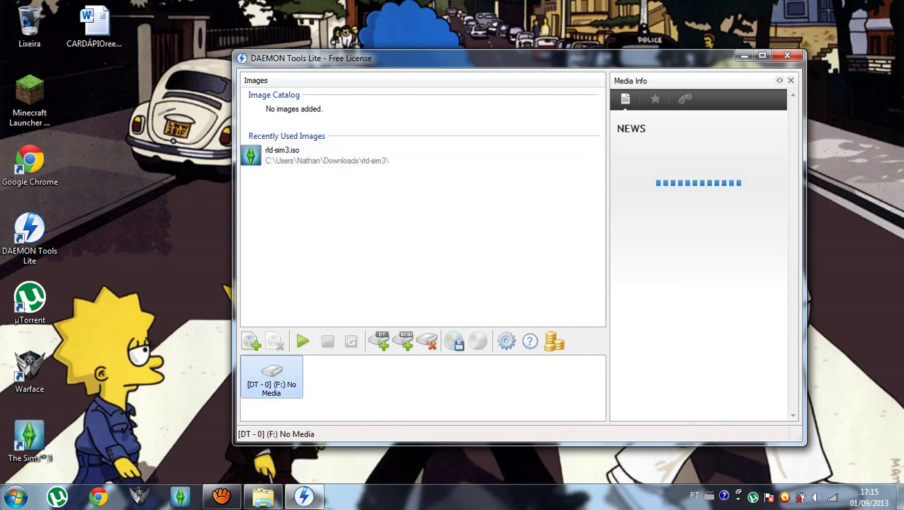
click(379, 341)
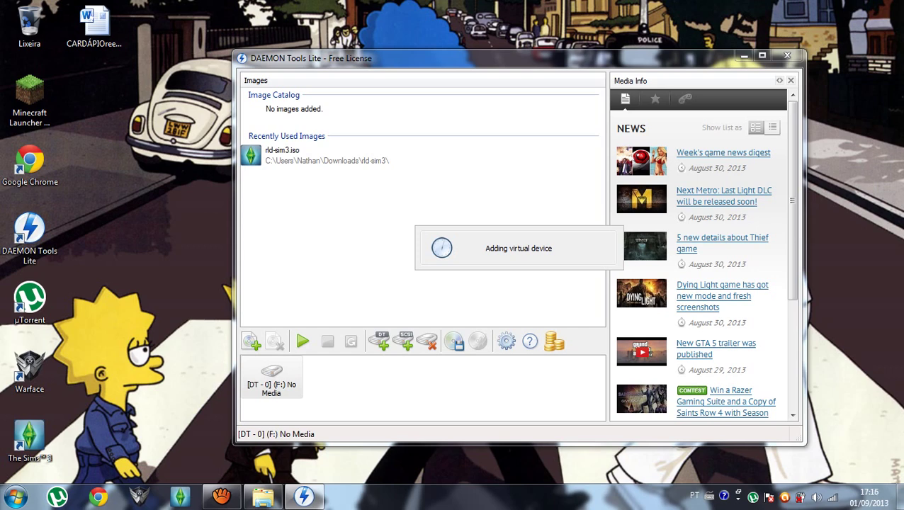
double_click(271, 375)
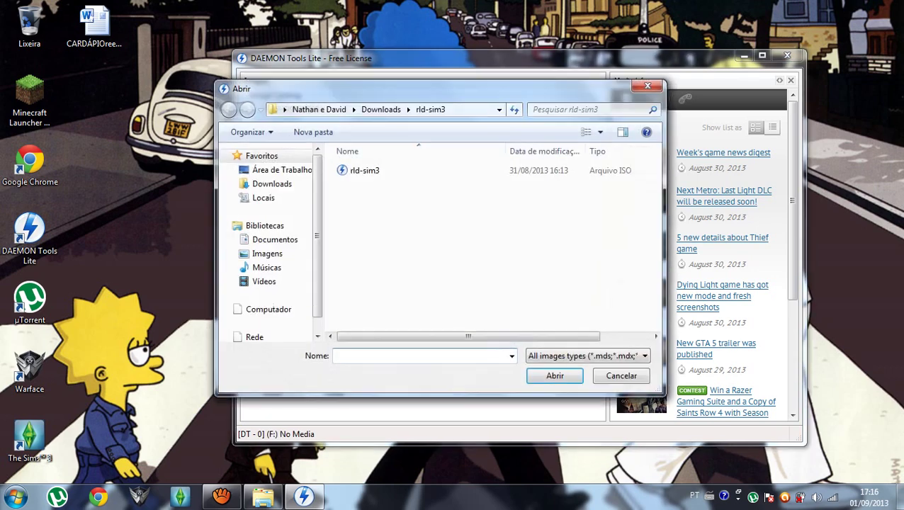
double_click(364, 170)
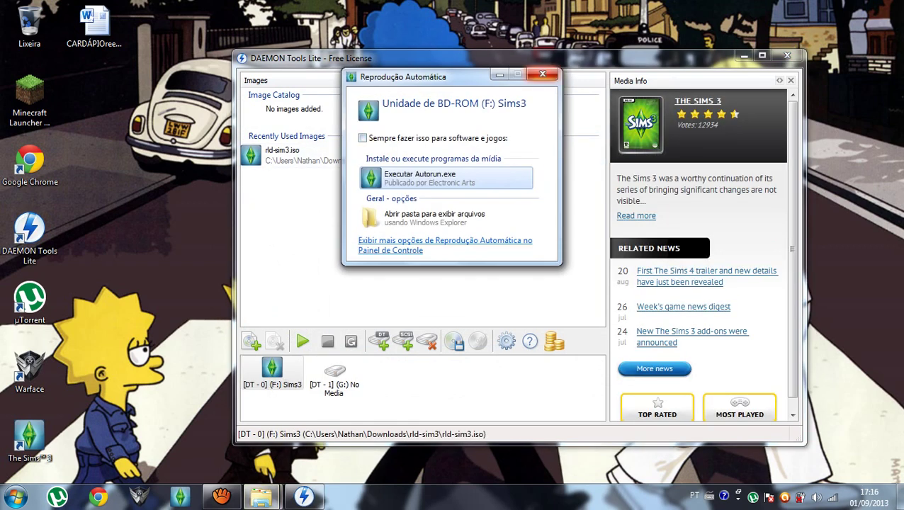
click(454, 178)
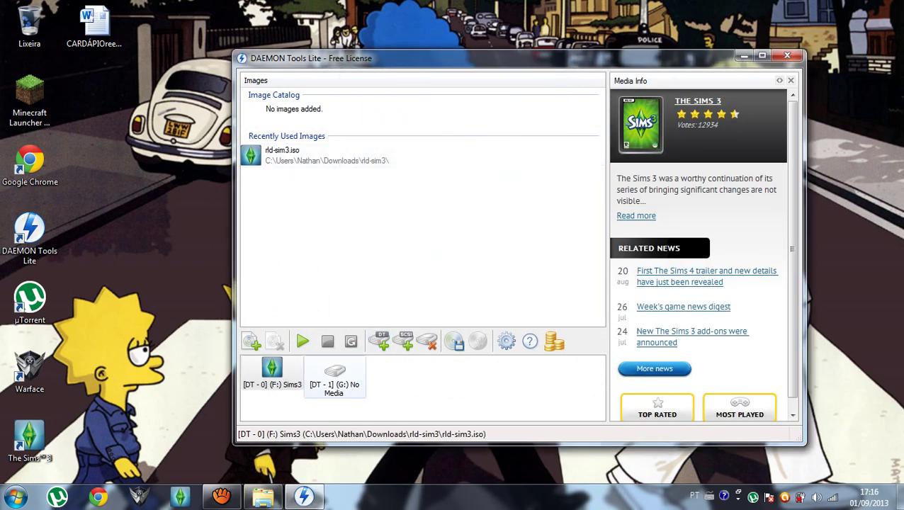
double_click(334, 376)
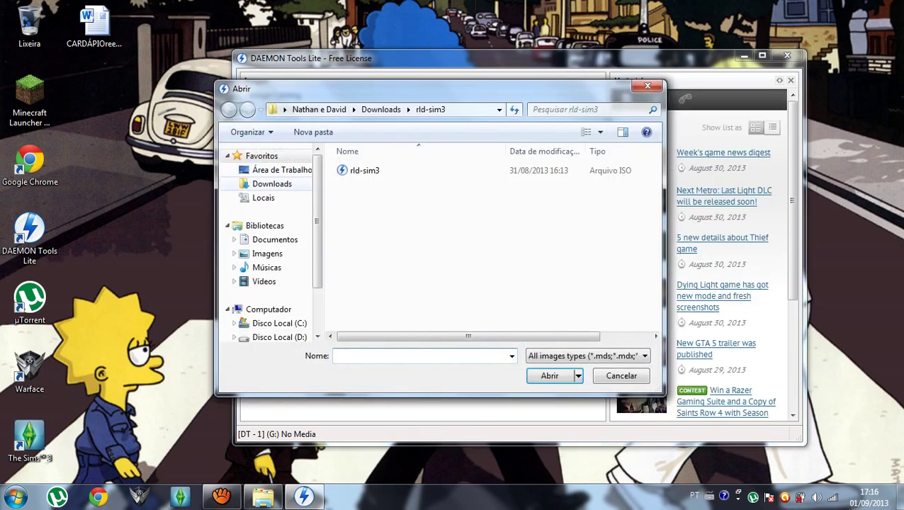
Mount The Sims 3 High-End Loft Stuff.iso from Downloads on drive G: as Sims3SP01.
click(272, 184)
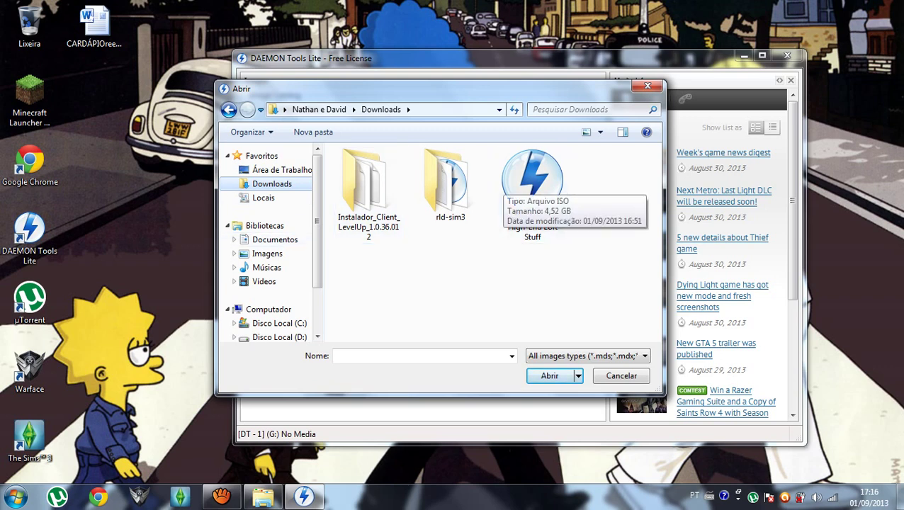
double_click(532, 188)
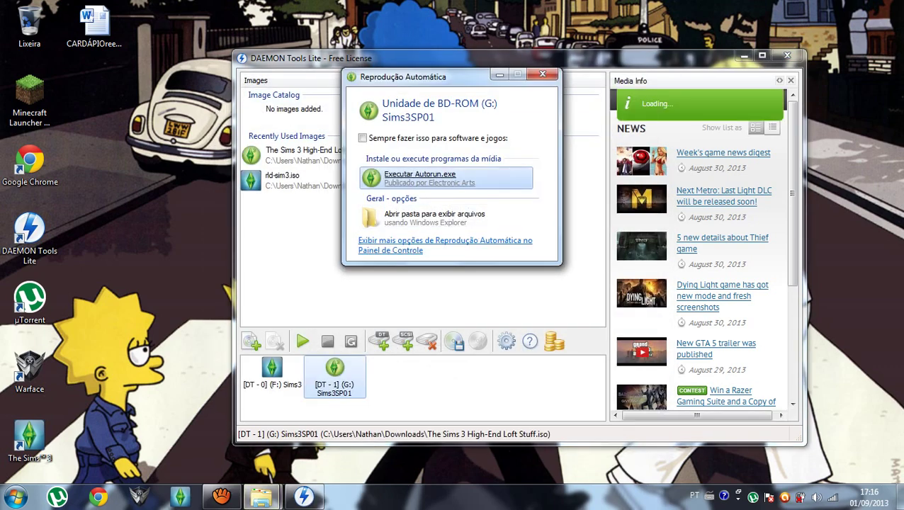
Run the mounted disc's Autorun.exe and minimize DAEMON Tools to watch the installer.
key(Return)
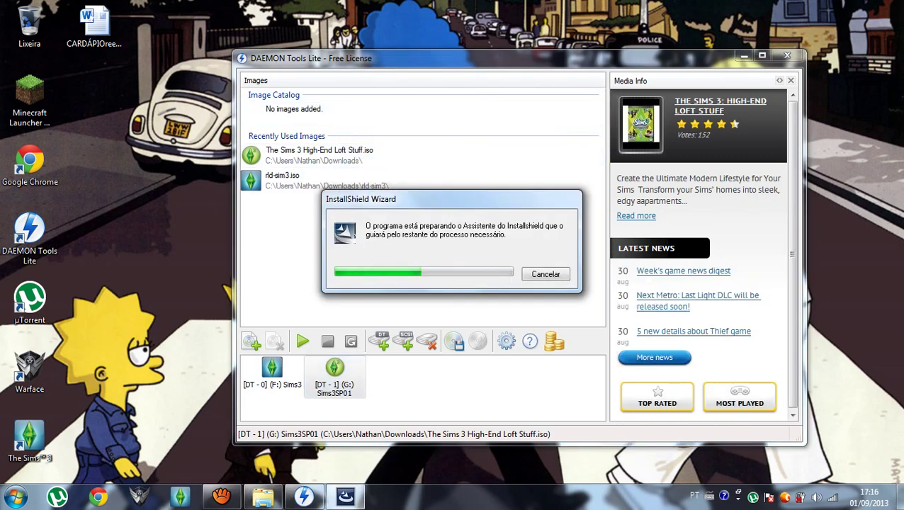
click(743, 56)
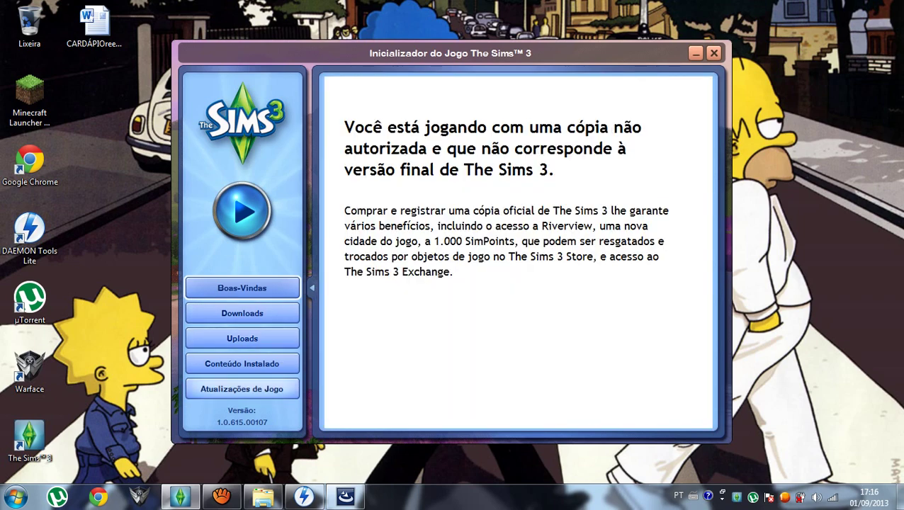
Close the Sims 3 launcher, pass the Vida em Alto Estilo welcome page, and accept updating first.
click(241, 389)
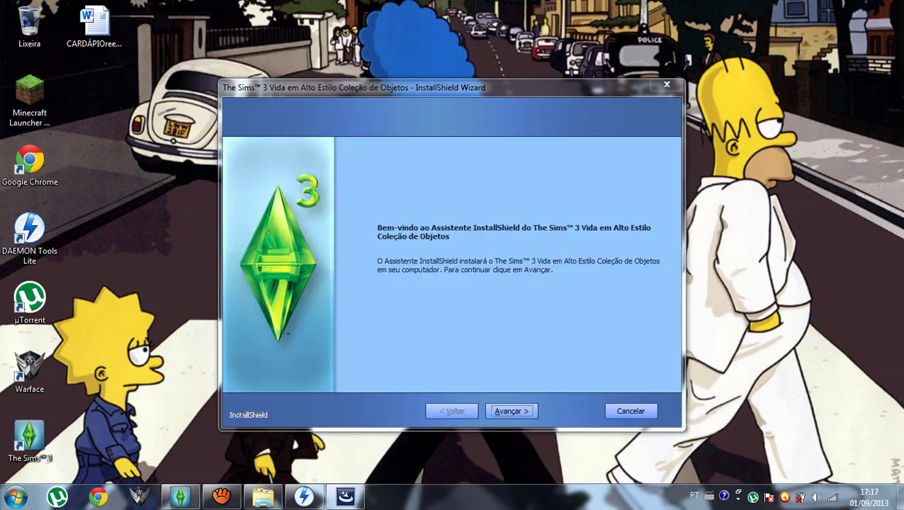
click(714, 52)
key(Return)
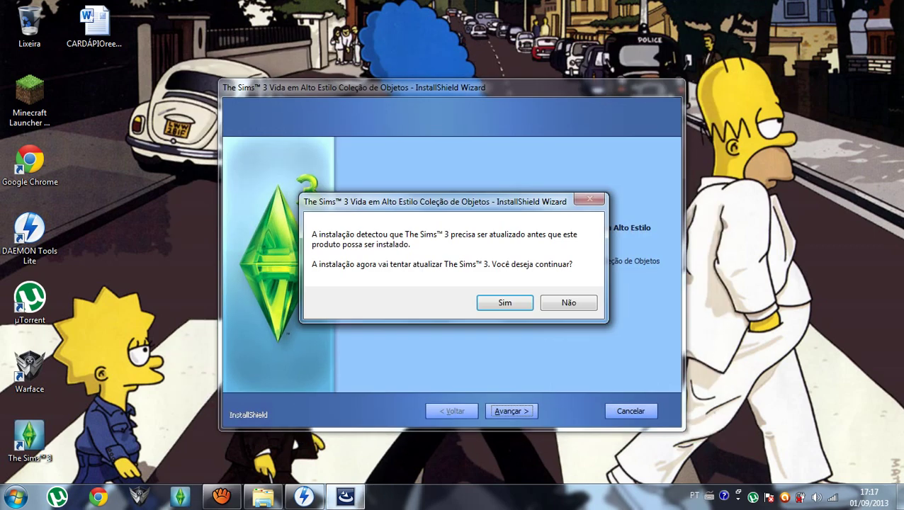
key(Return)
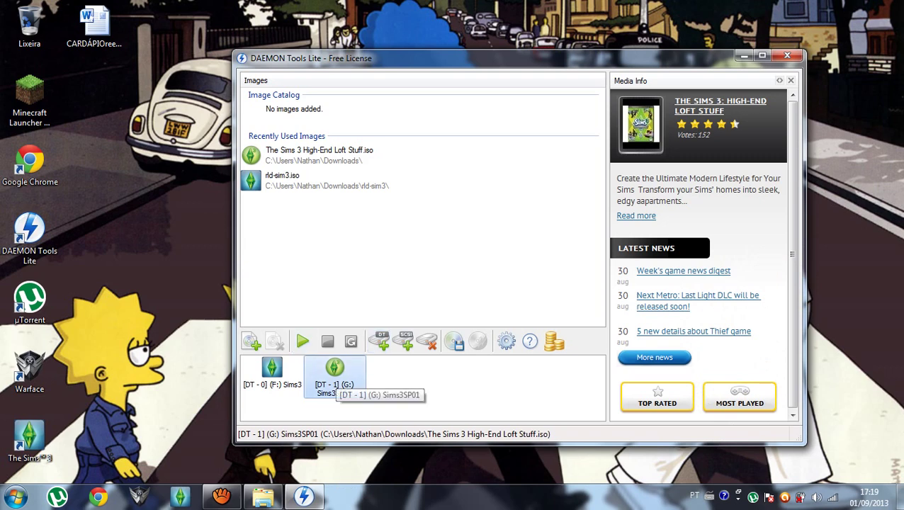
Remount The Sims 3 High-End Loft Stuff image on the G: Sims3SP01 drive.
click(334, 375)
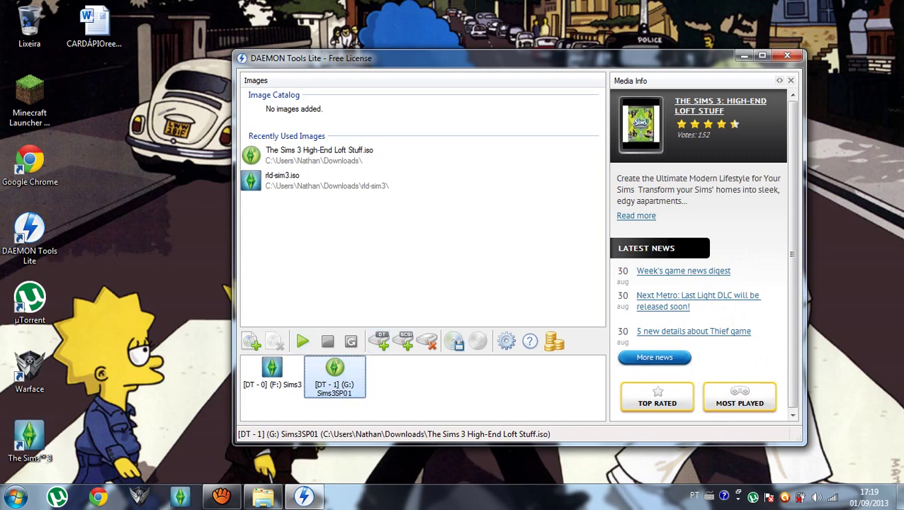
click(303, 341)
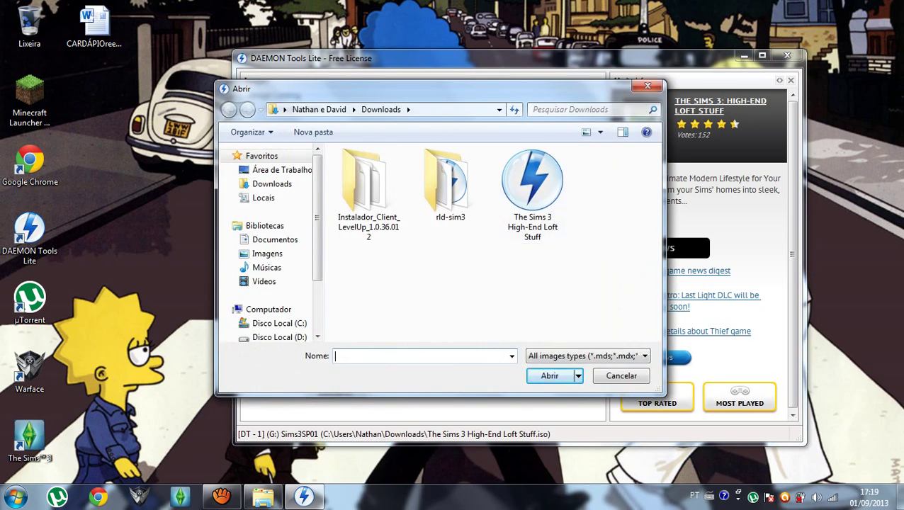
double_click(532, 192)
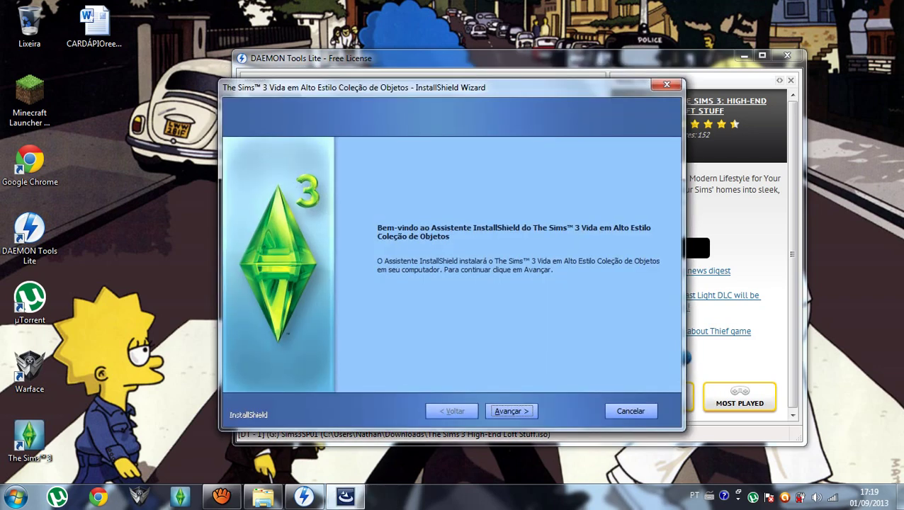
Accept the EA licence terms ('Aceito os termos') and continue to the registration code prompt.
key(Return)
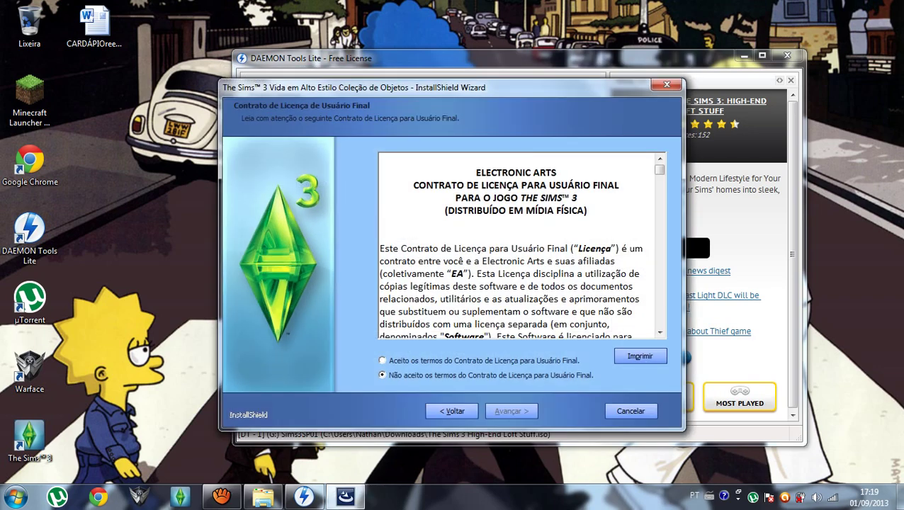
click(382, 360)
key(Return)
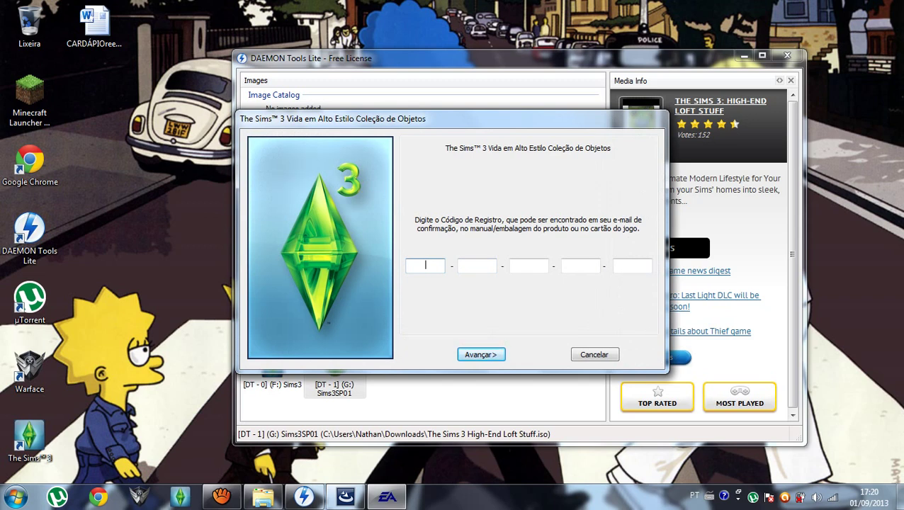
Select the G: Sims3SP01 drive in DAEMON Tools Lite, then return to the installer.
double_click(29, 234)
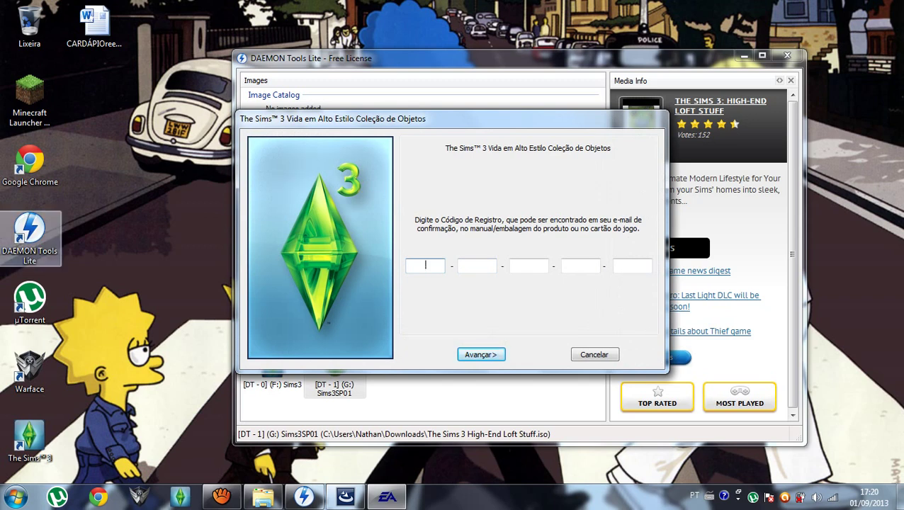
click(335, 376)
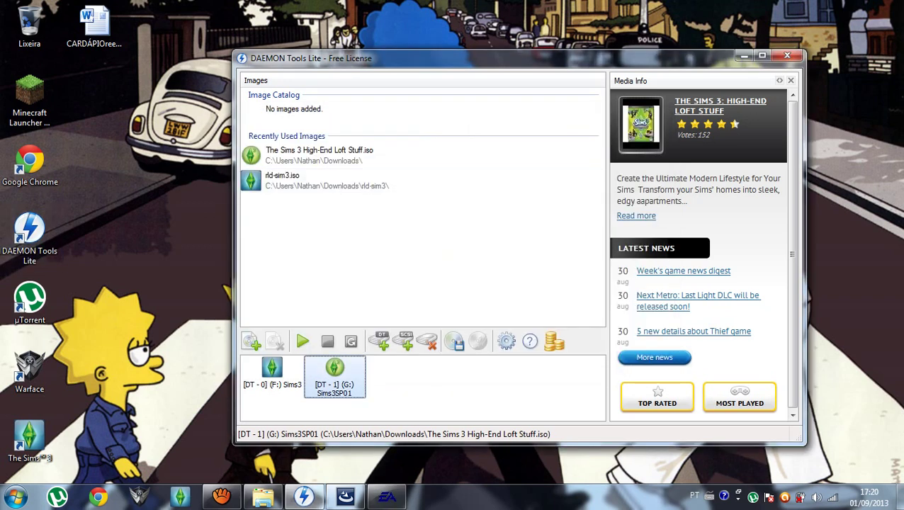
click(345, 496)
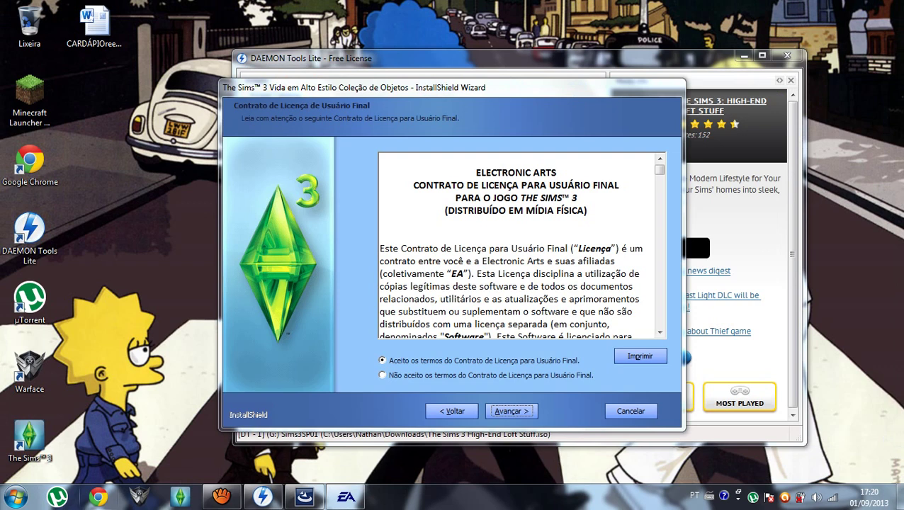
Go to youtube.com in Chrome.
click(98, 496)
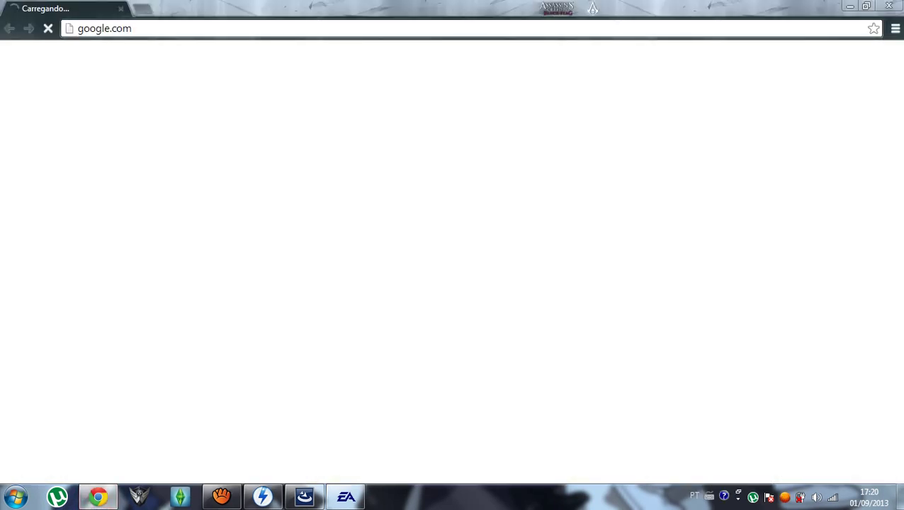
click(130, 28)
key(BackSpace)
text(y)
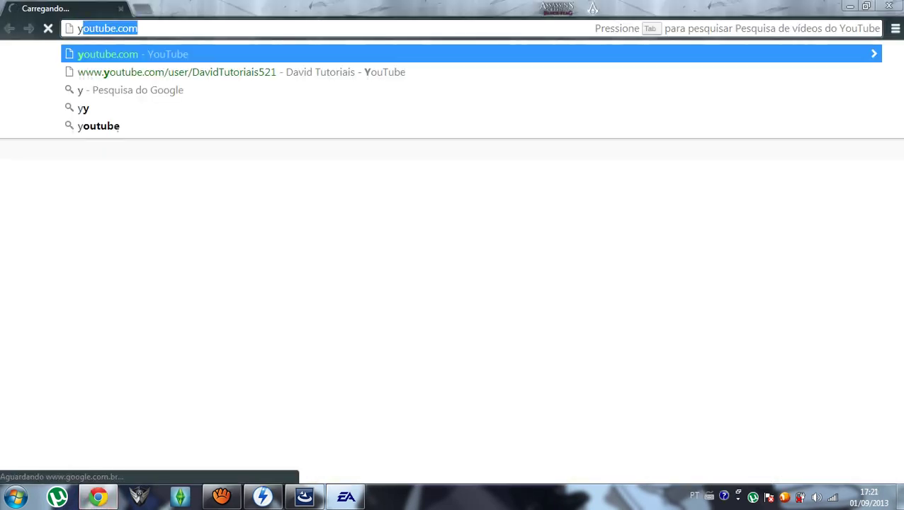
key(Return)
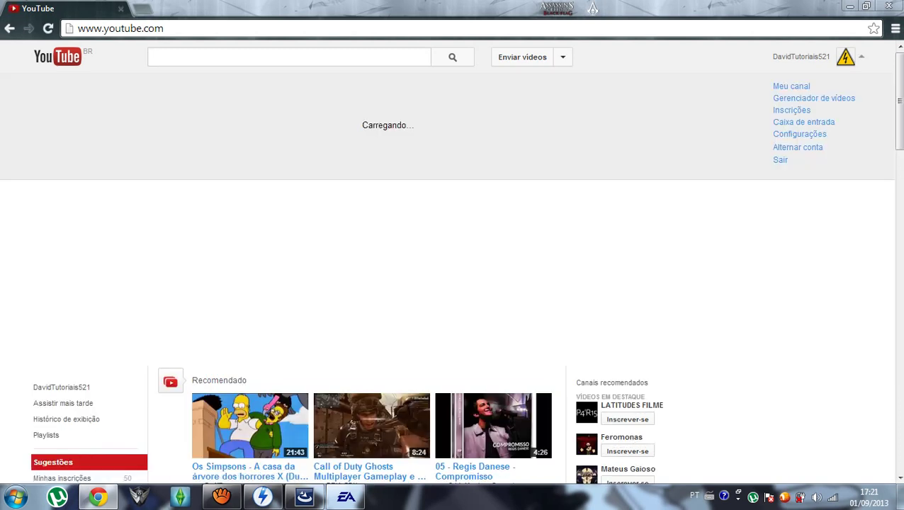
Open the David Tutoriais channel page and page the Tutoriais mais vistos row forward.
click(792, 86)
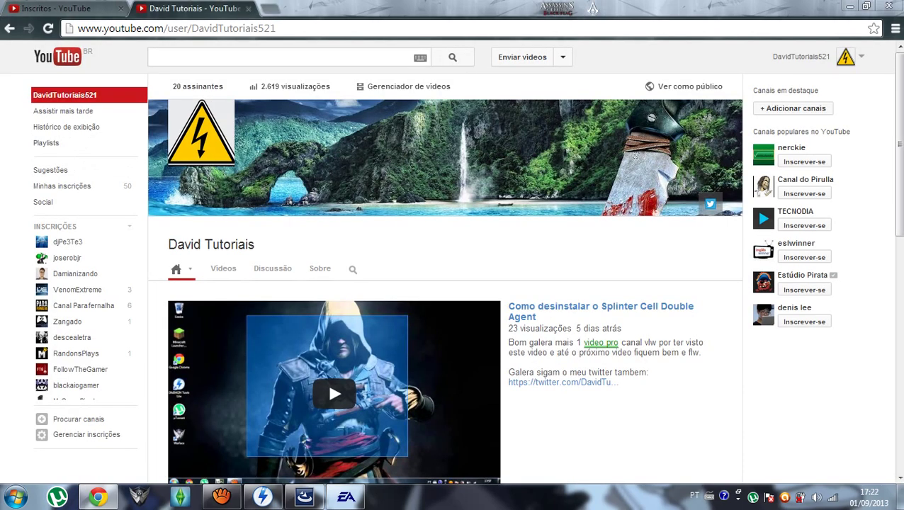
key(ctrl+Tab)
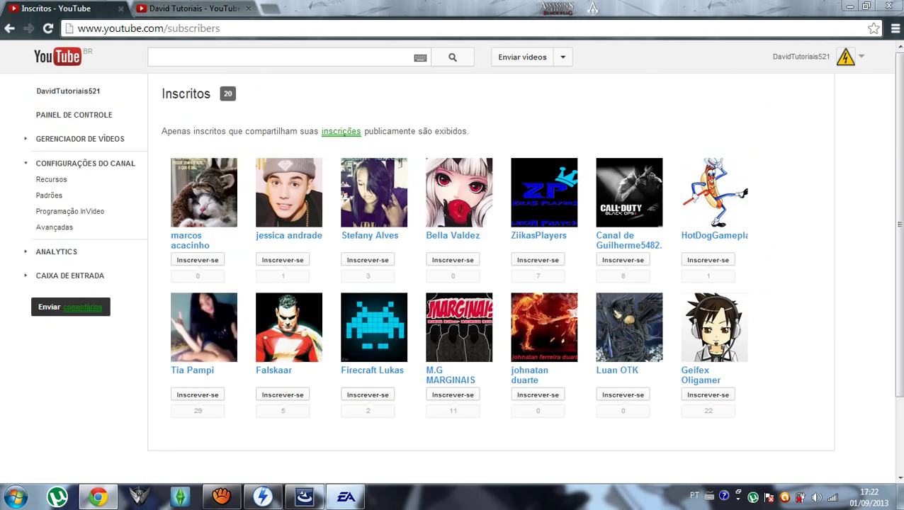
key(ctrl+Tab)
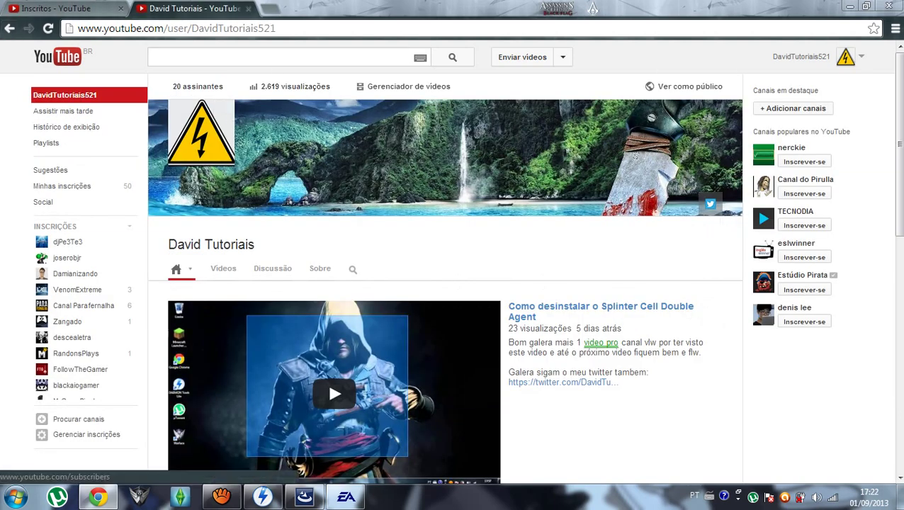
scroll(327, 379, down, 7)
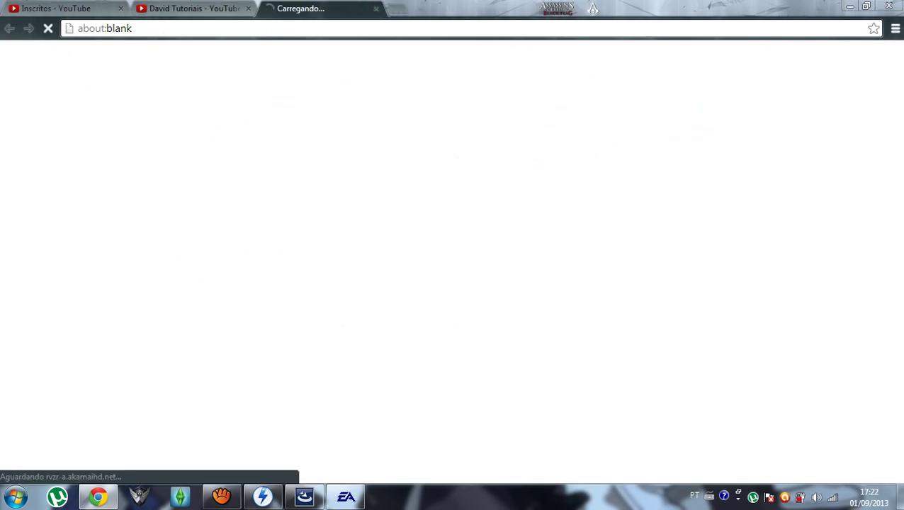
click(731, 295)
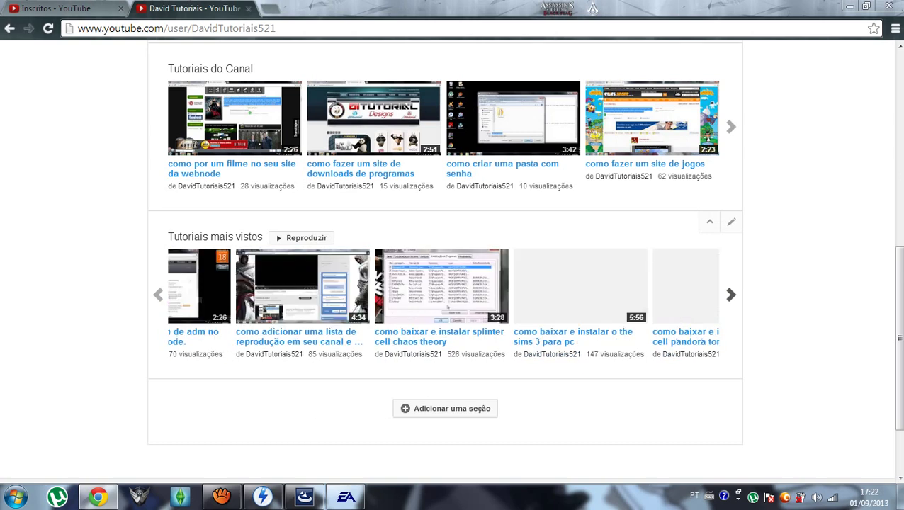
Open the Sims 3 install video and expand its description to reveal the serials.
click(373, 291)
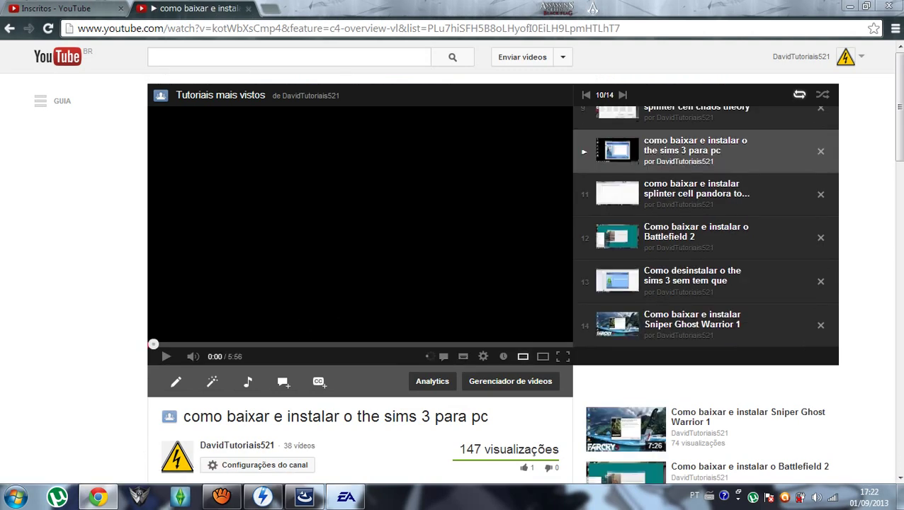
scroll(452, 262, down, 4)
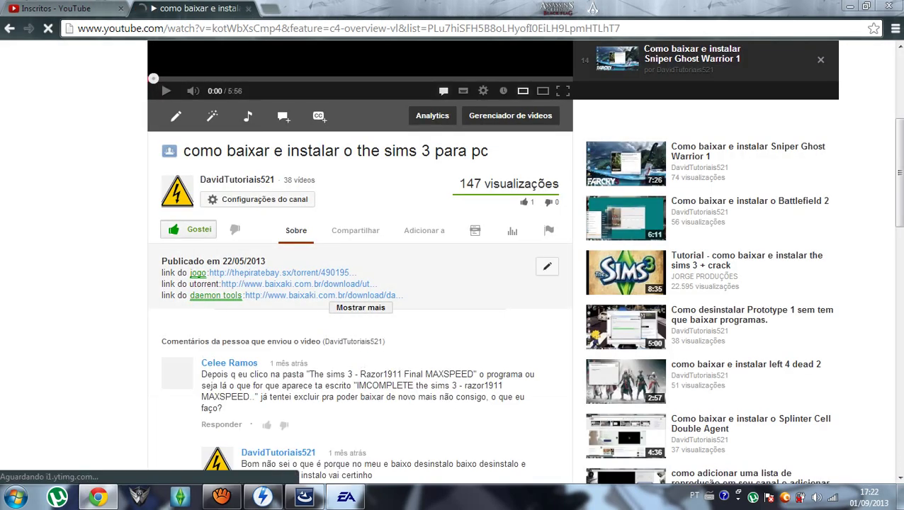
click(361, 308)
click(548, 264)
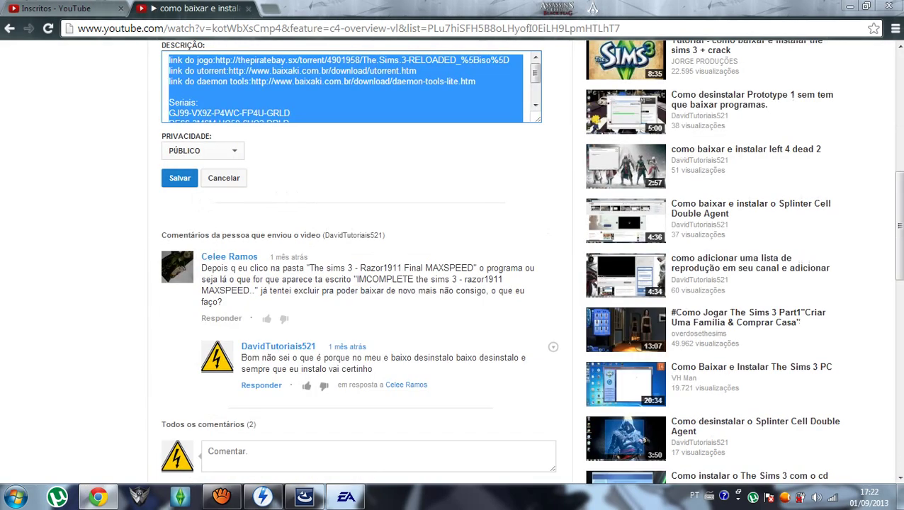
click(290, 113)
drag(169, 113, 184, 113)
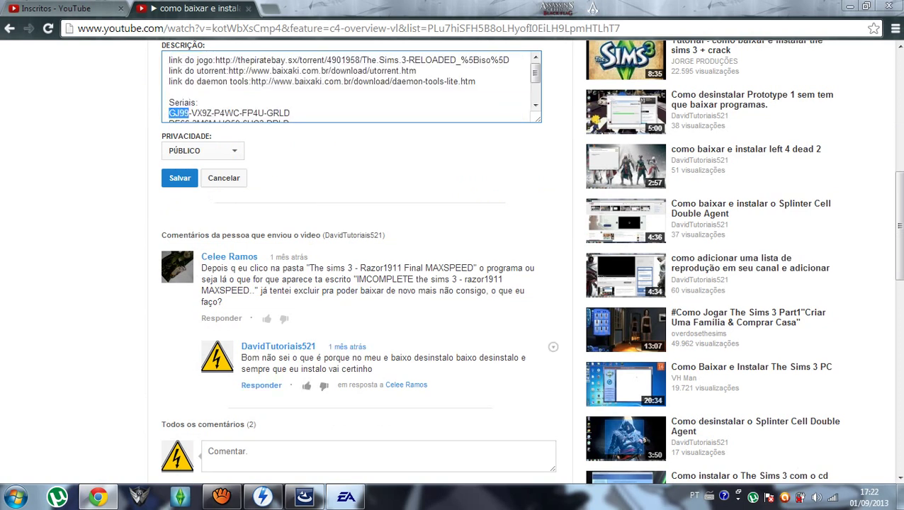
Fill the first two registration code fields with the first serial's opening blocks.
click(346, 496)
text(GJ99)
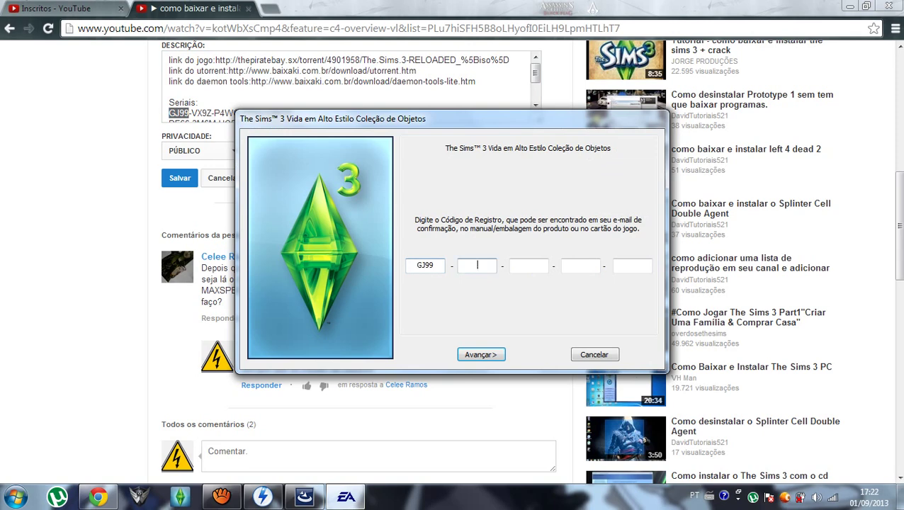
key(alt+Tab)
drag(191, 113, 206, 113)
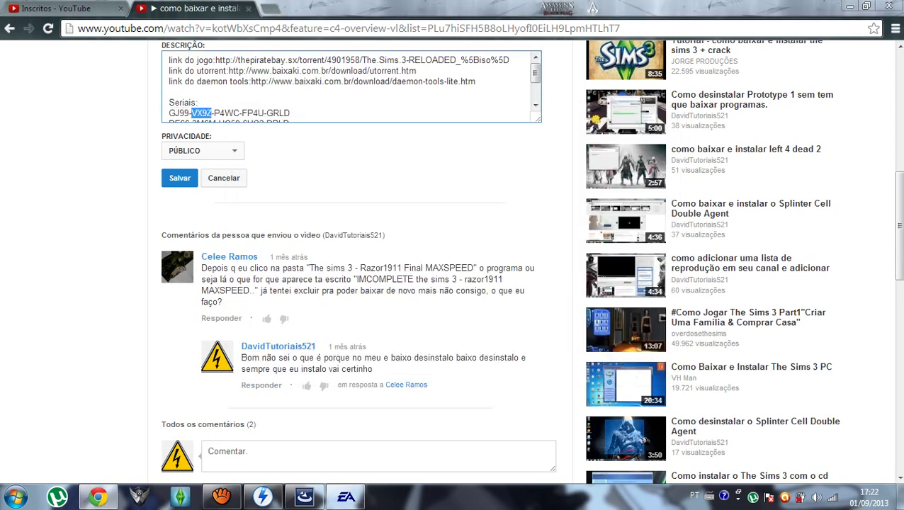
key(ctrl+c)
click(346, 496)
key(ctrl+v)
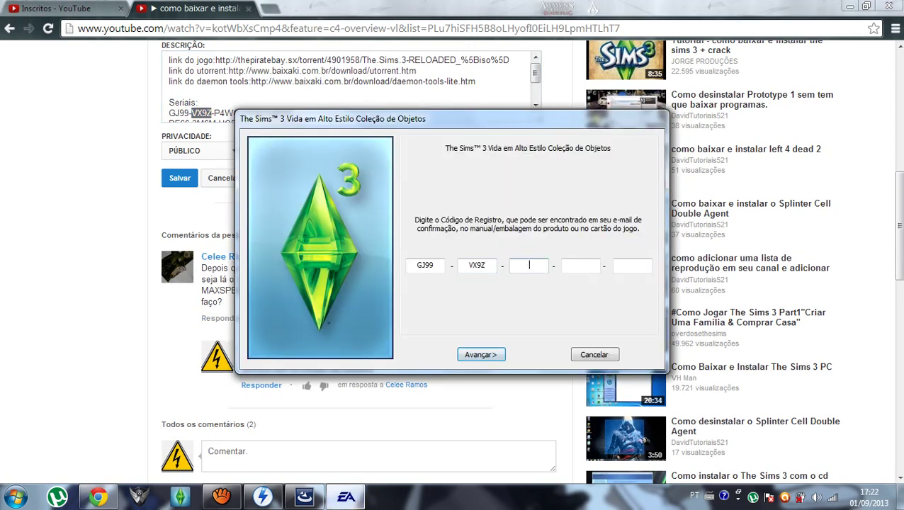
key(alt+Tab)
Restore the description text and reopen it to select the remaining serial blocks.
drag(201, 113, 213, 106)
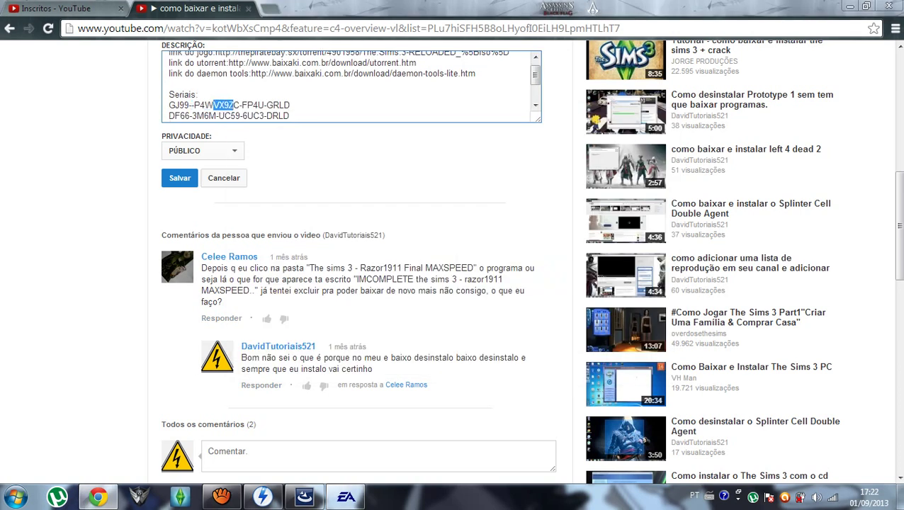
key(alt+Tab)
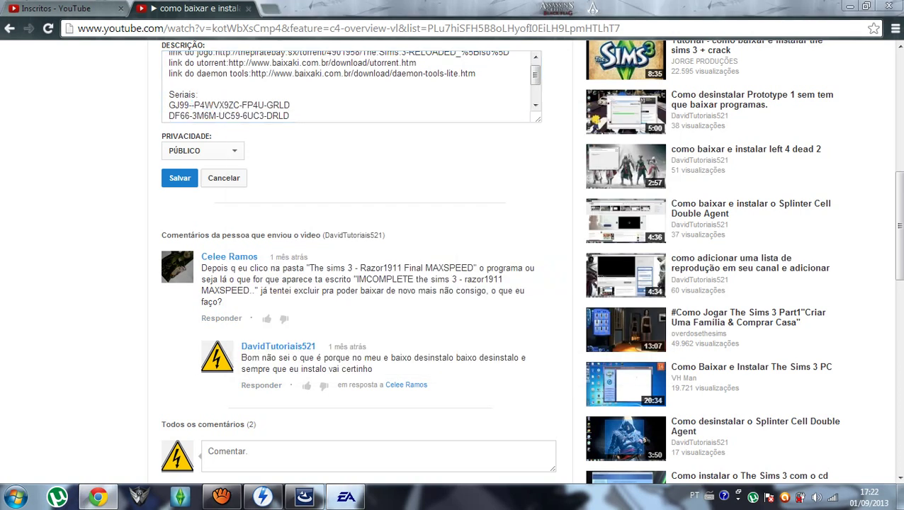
click(224, 178)
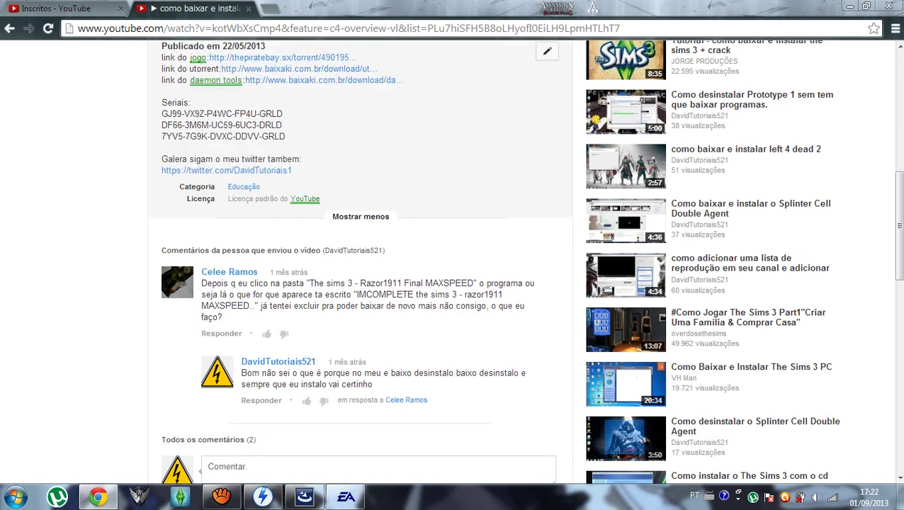
click(547, 51)
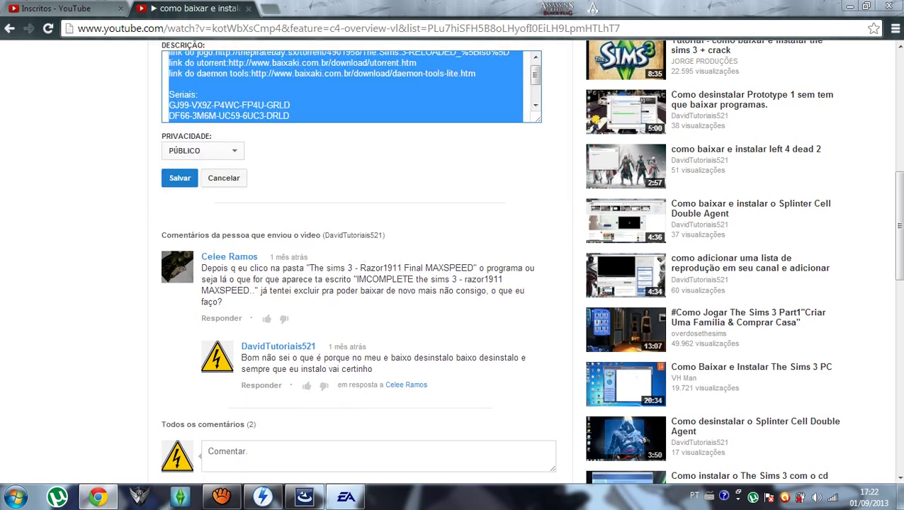
click(290, 116)
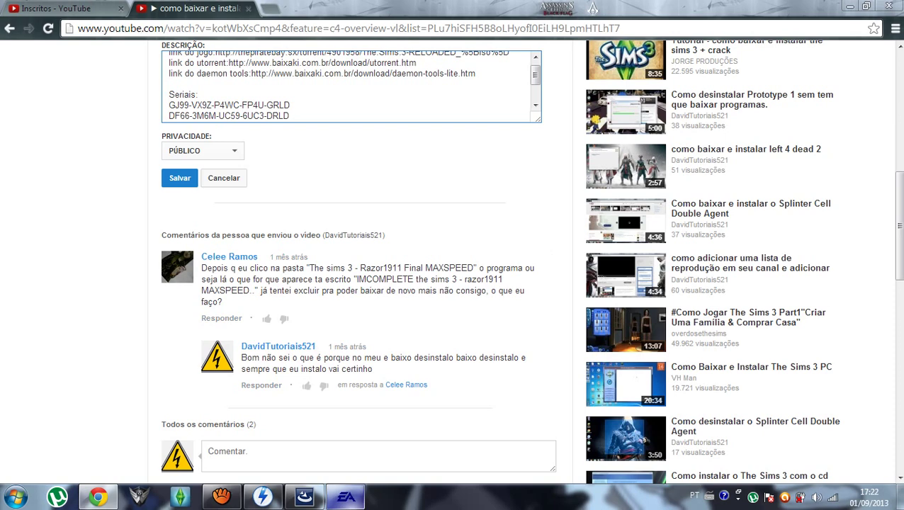
key(alt+Tab)
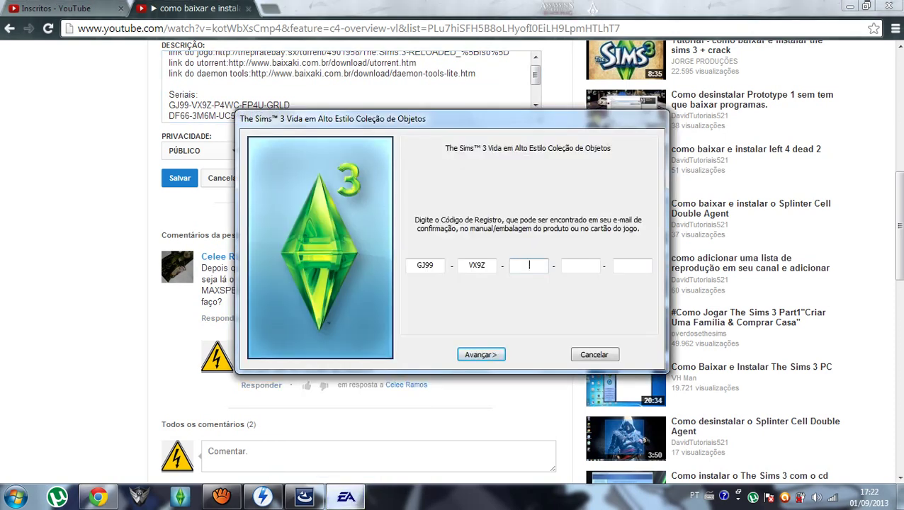
key(alt+Tab)
Copy the first serial's third, fourth and fifth blocks into the remaining code fields.
drag(214, 105, 240, 105)
key(ctrl+c)
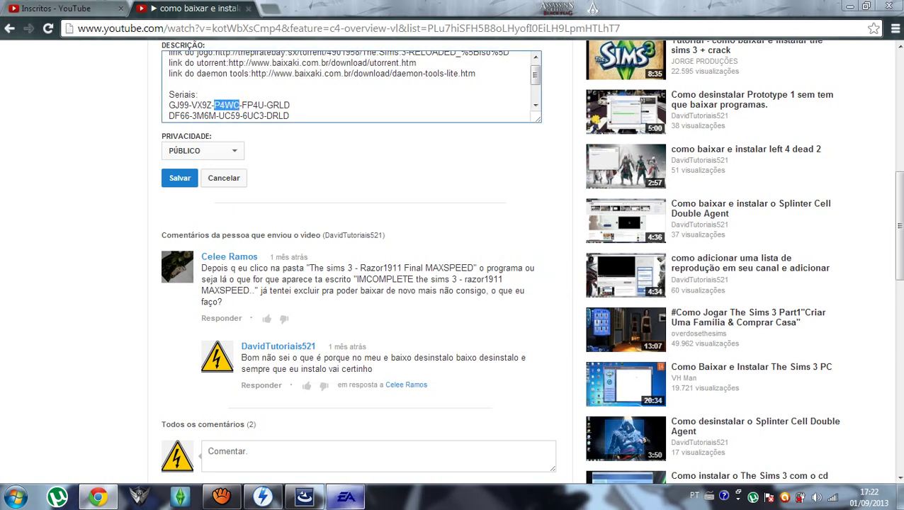
key(alt+Tab)
key(ctrl+v)
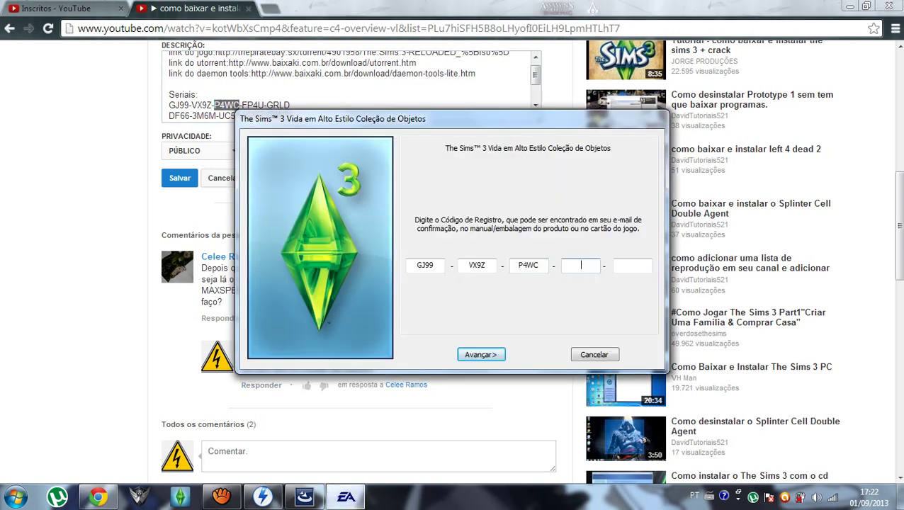
key(alt+Tab)
drag(242, 105, 263, 105)
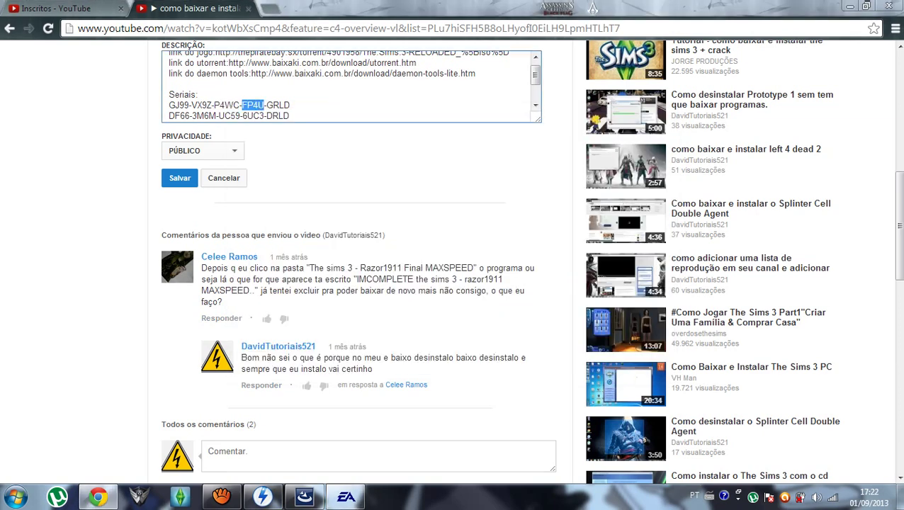
key(ctrl+c)
key(alt+Tab)
key(ctrl+v)
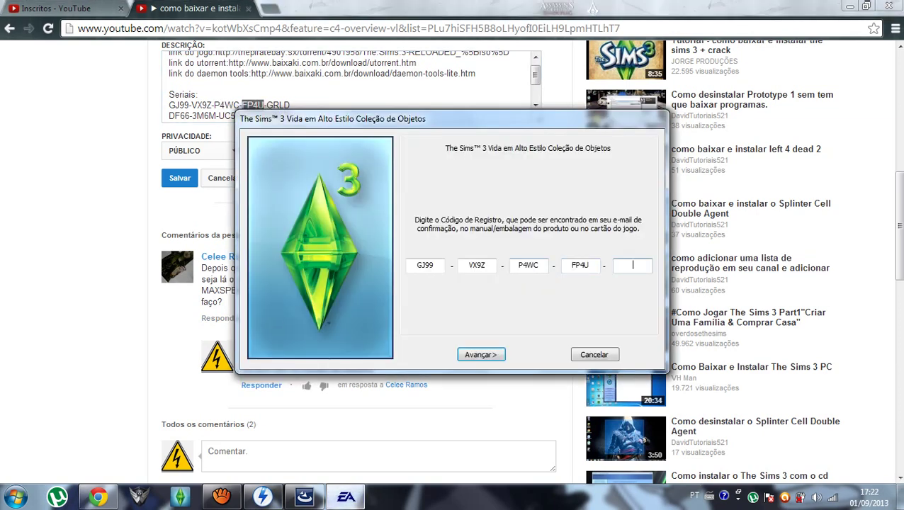
key(alt+Tab)
drag(290, 105, 266, 105)
key(ctrl+c)
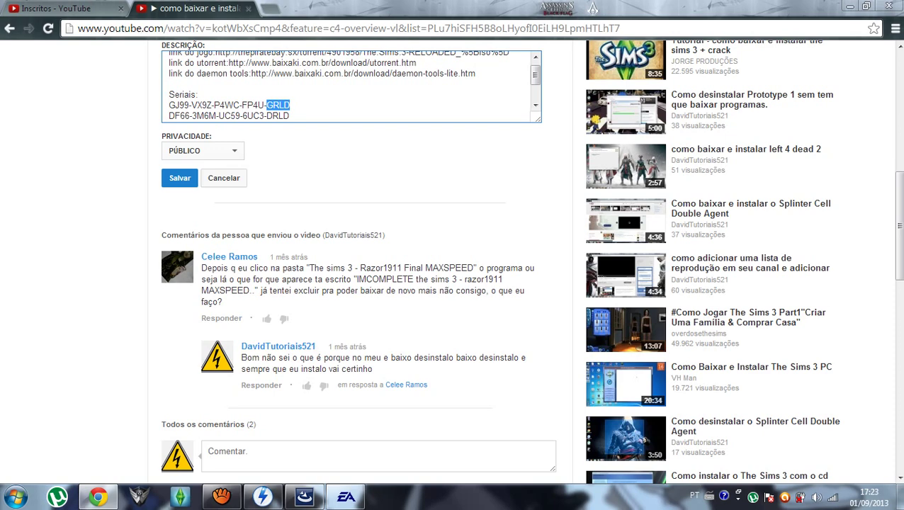
key(alt+Tab)
key(ctrl+v)
Submit the first serial and dismiss the invalid-code error.
key(Return)
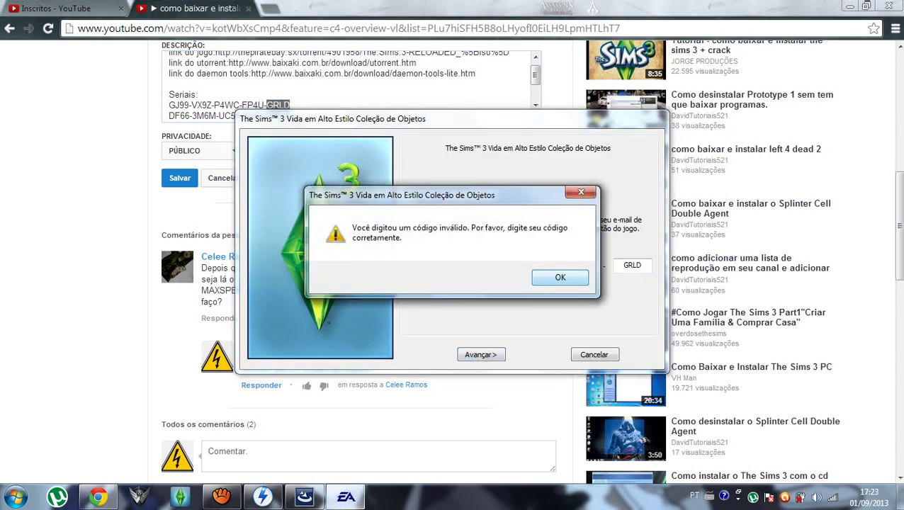
key(Return)
key(alt+Tab)
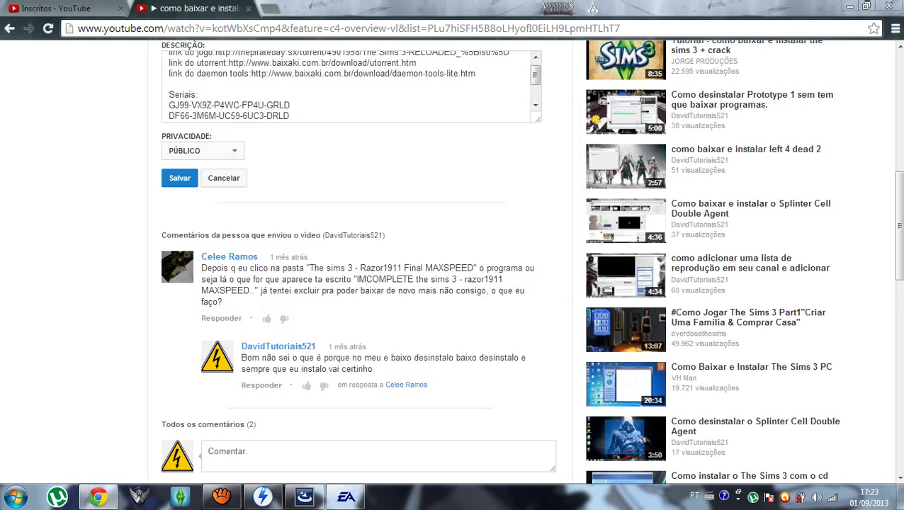
key(alt+Tab)
Clear all five registration code fields of the rejected serial.
double_click(419, 265)
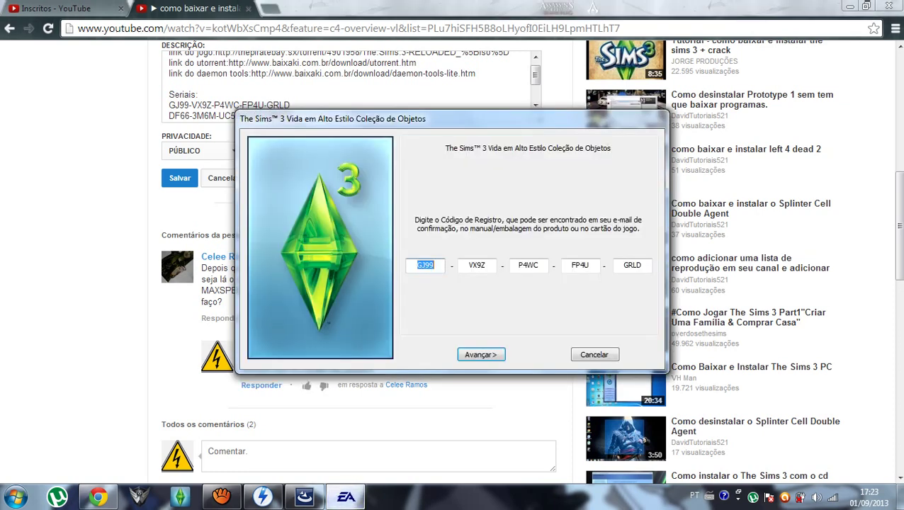
key(BackSpace)
double_click(477, 265)
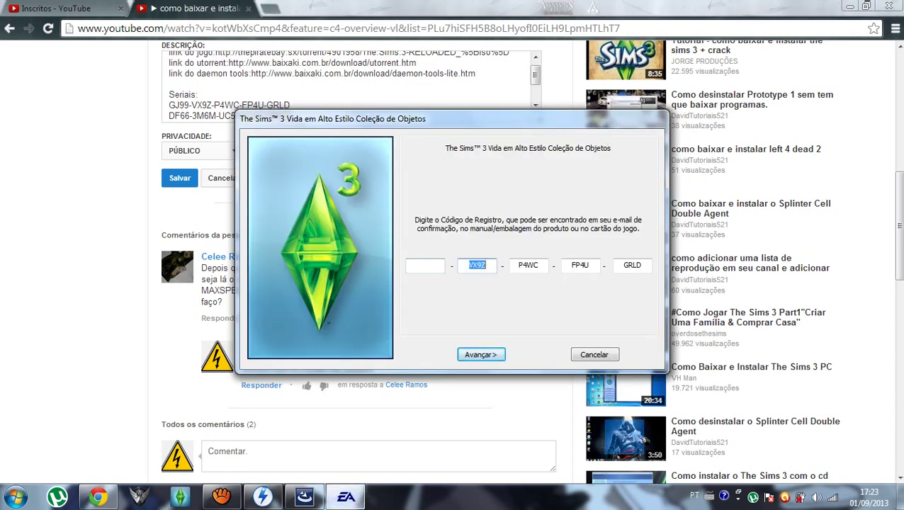
key(BackSpace)
double_click(528, 265)
key(BackSpace)
text(C)
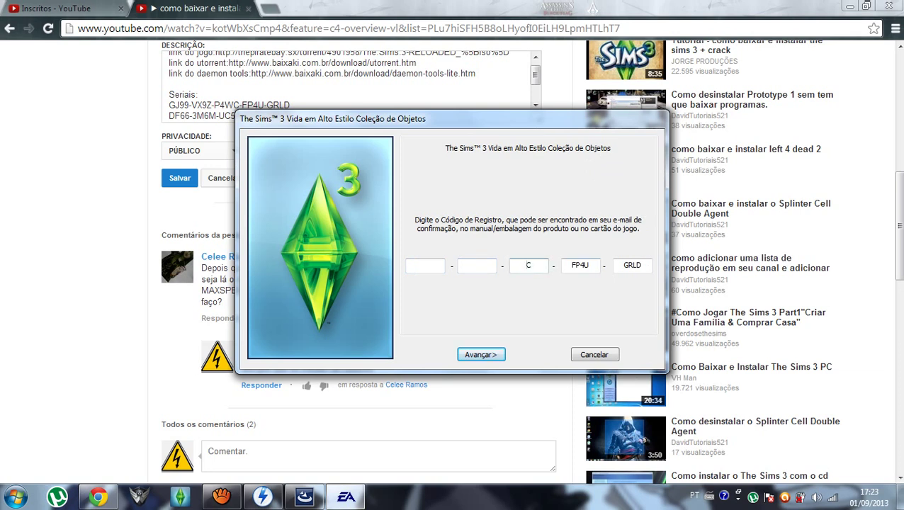
double_click(580, 265)
key(BackSpace)
double_click(633, 265)
key(BackSpace)
key(Escape)
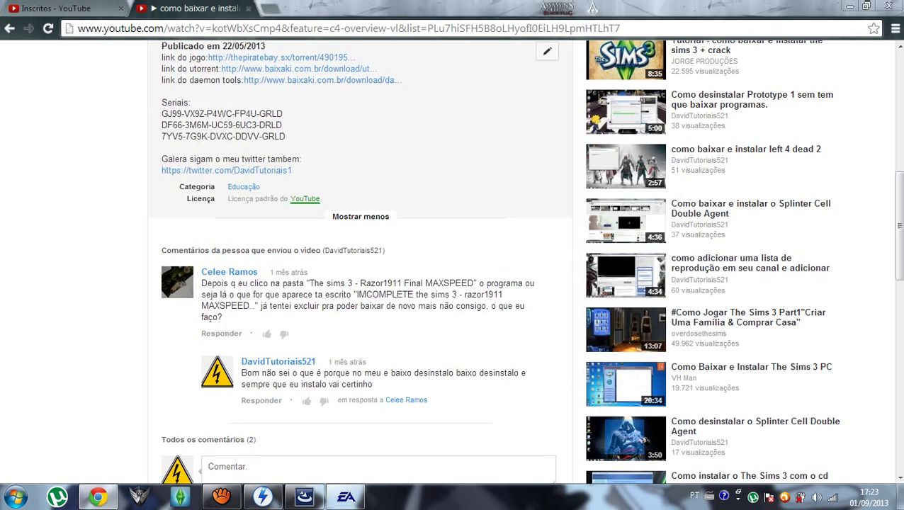
Go back to the tutorial channel page and minimize the registration dialog.
scroll(360, 284, up, 6)
click(9, 28)
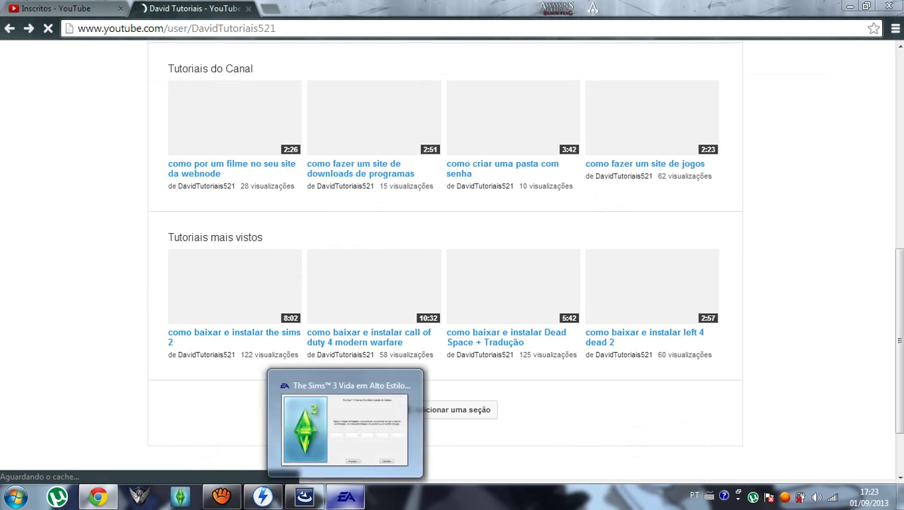
click(346, 496)
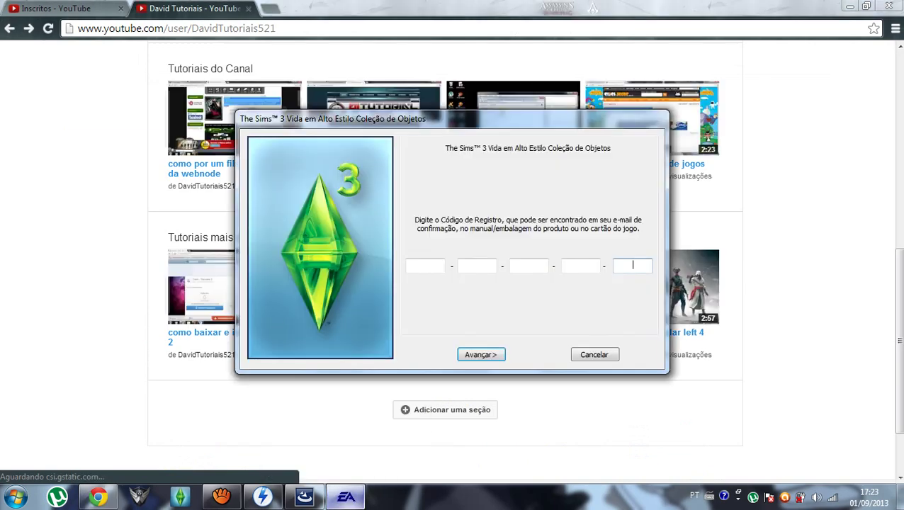
click(346, 497)
scroll(445, 284, up, 5)
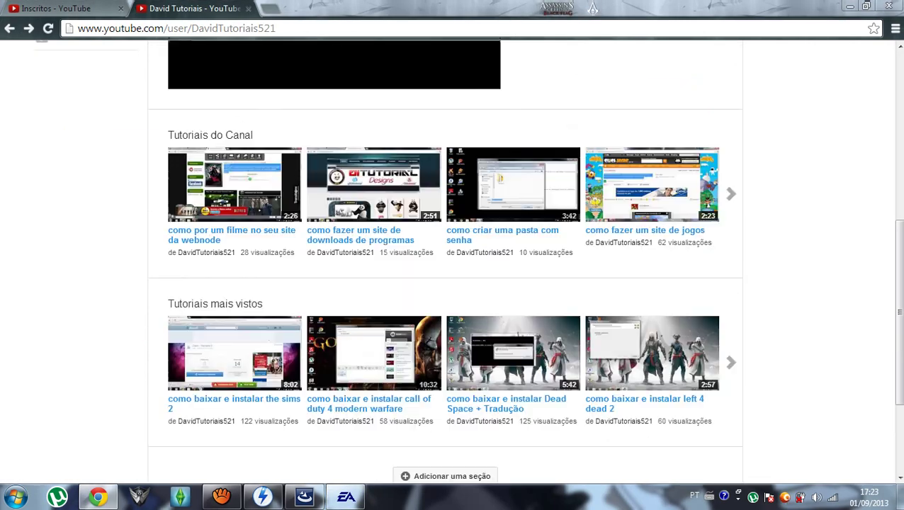
scroll(328, 379, up, 2)
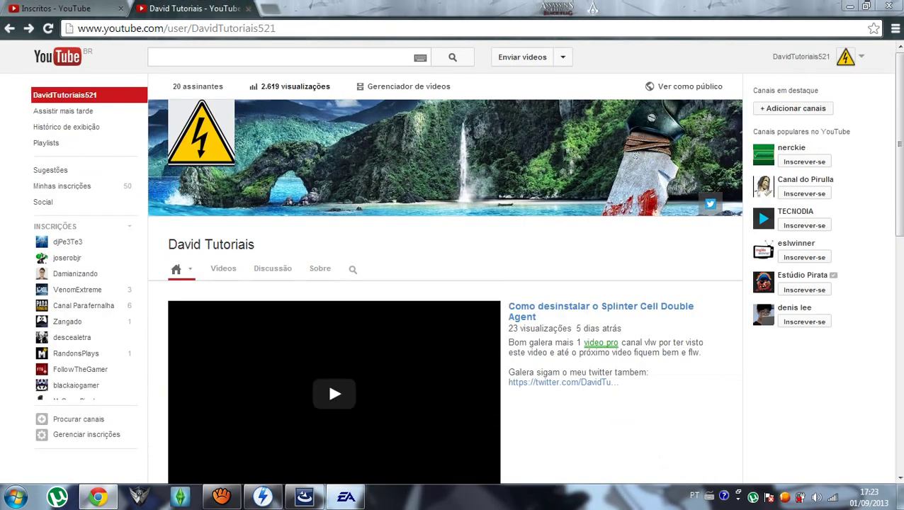
Close the channel and Inscritos tabs, leaving a blank new tab.
key(ctrl+w)
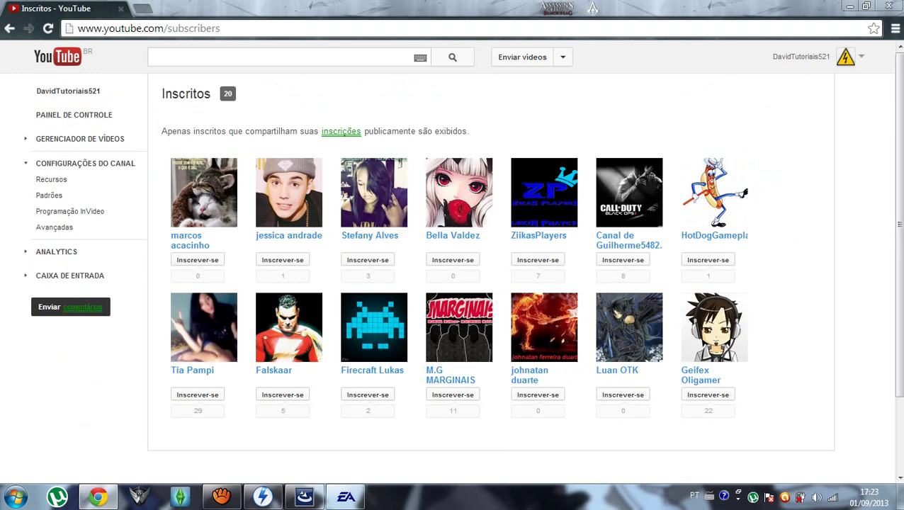
key(ctrl+t)
click(121, 8)
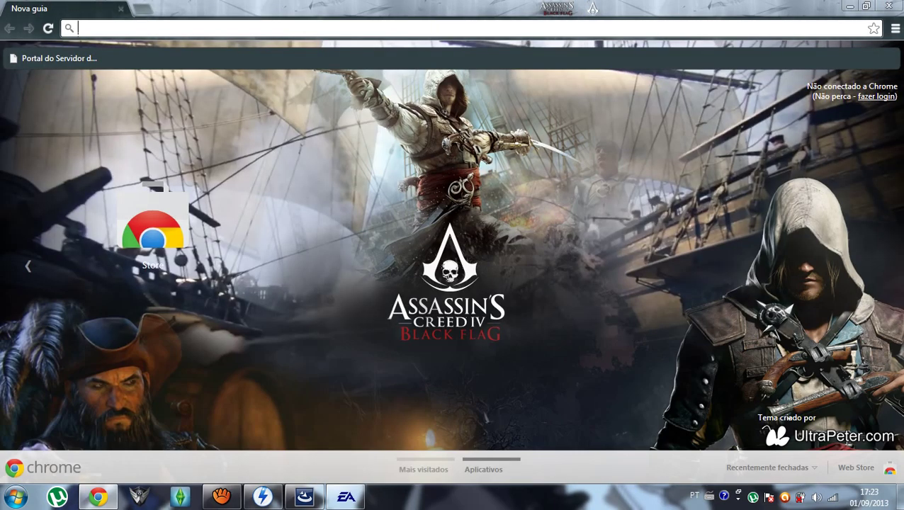
Paste the first two groups of the GameCloner serial into the registration boxes.
click(221, 497)
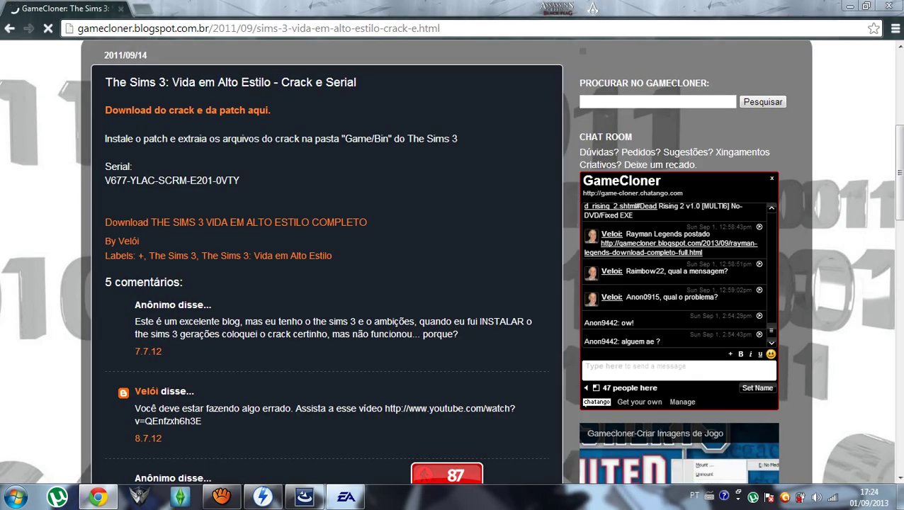
drag(105, 180, 126, 180)
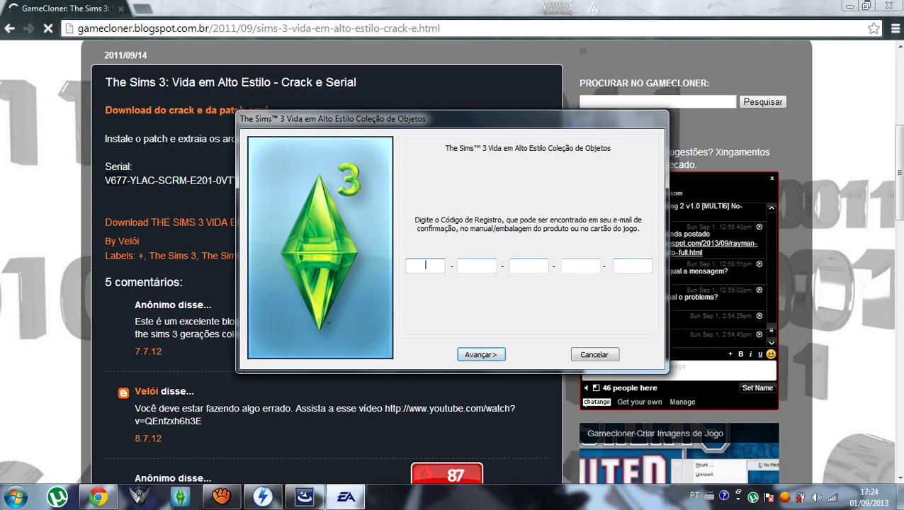
key(ctrl+v)
click(131, 180)
drag(130, 180, 155, 180)
key(ctrl+c)
key(alt+Tab)
key(ctrl+v)
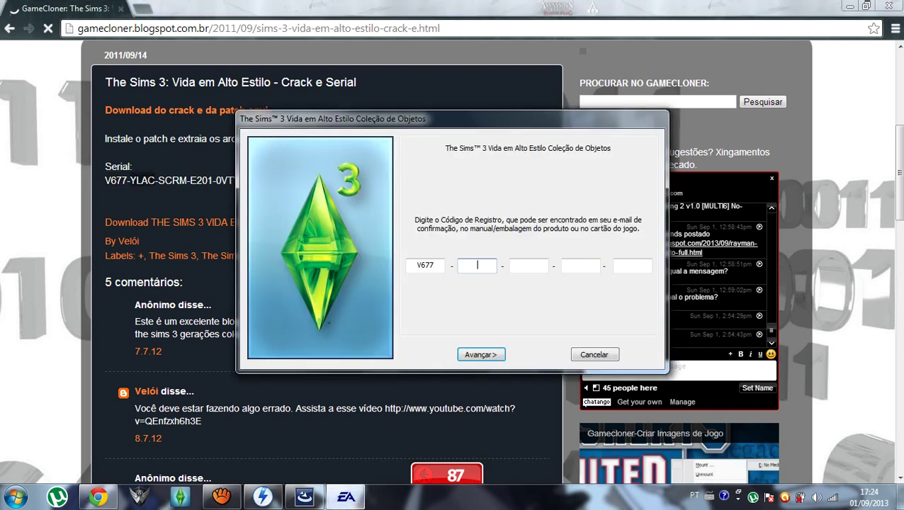
Paste the serial's third and fourth groups into their registration boxes.
key(alt+Tab)
drag(157, 181, 187, 180)
key(ctrl+c)
key(alt+Tab)
key(ctrl+v)
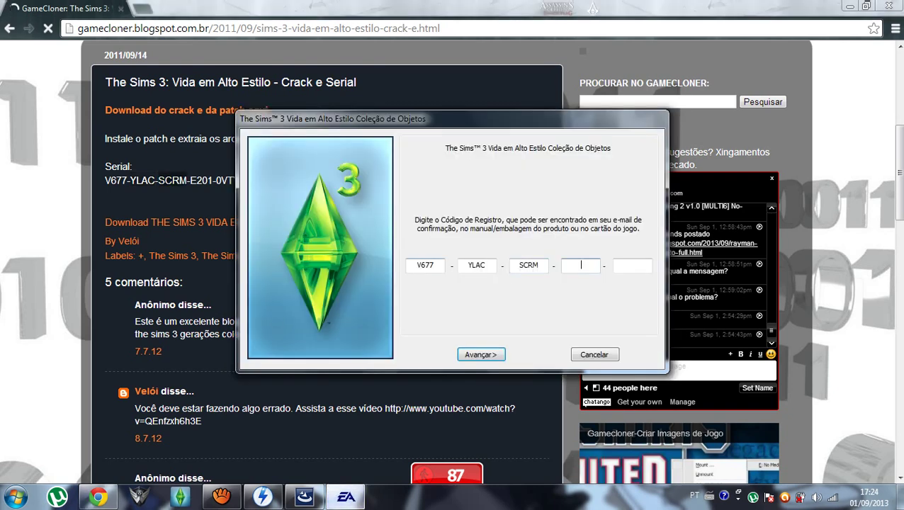
key(alt+Tab)
drag(190, 180, 212, 180)
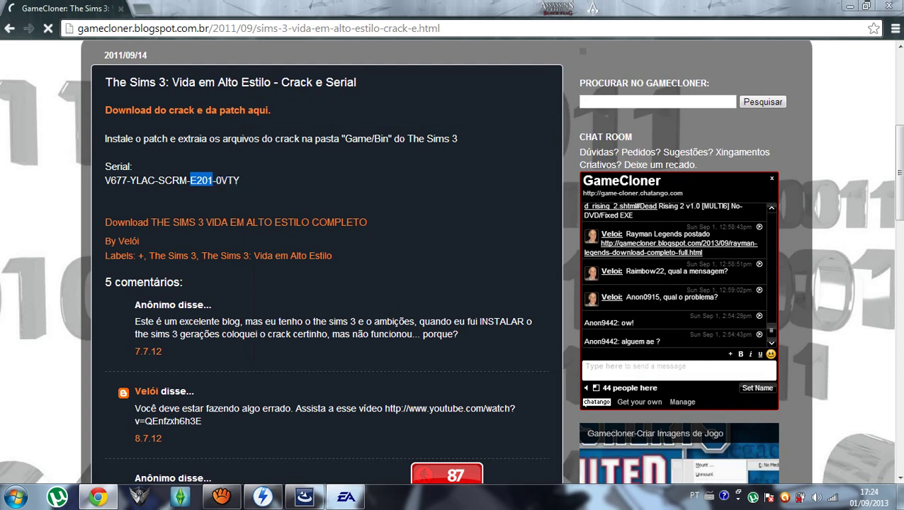
key(ctrl+c)
key(alt+Tab)
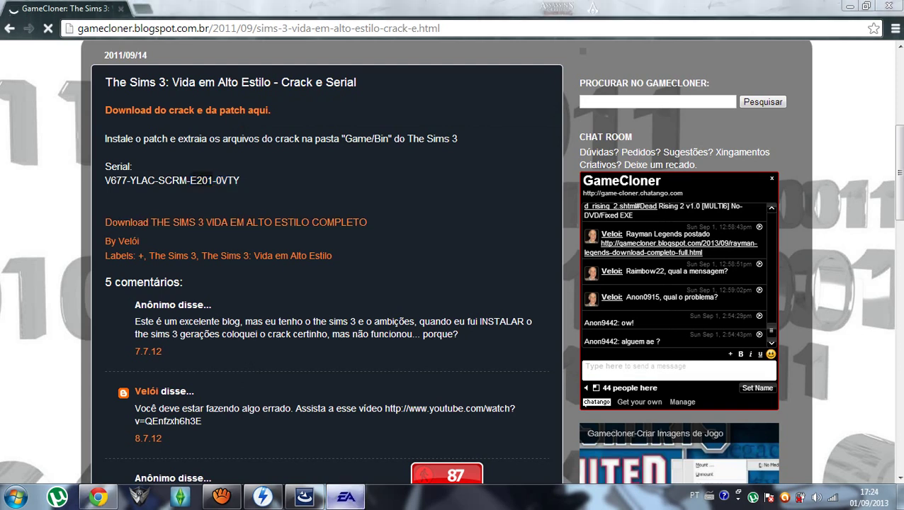
key(ctrl+v)
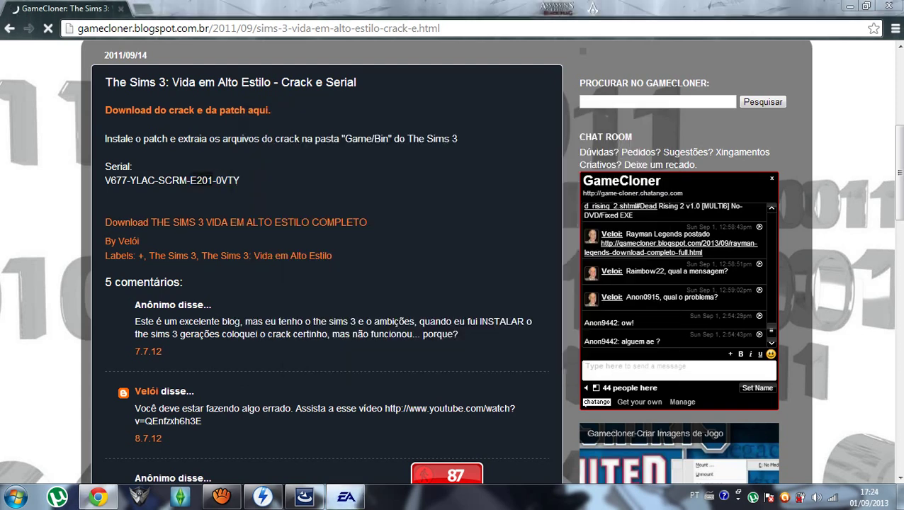
Paste the serial's last group into the final box to complete the code.
key(alt+Tab)
drag(216, 180, 284, 180)
drag(216, 180, 239, 180)
key(alt+Tab)
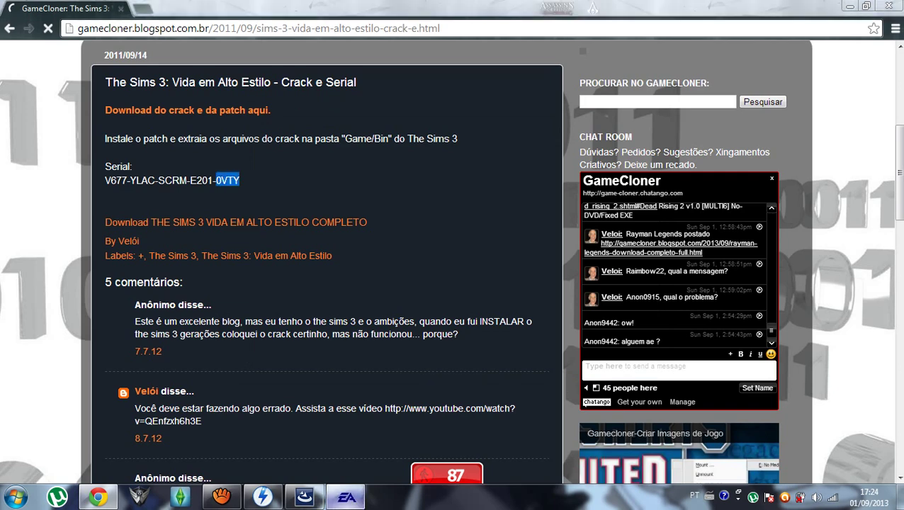
key(ctrl+v)
key(alt+Tab)
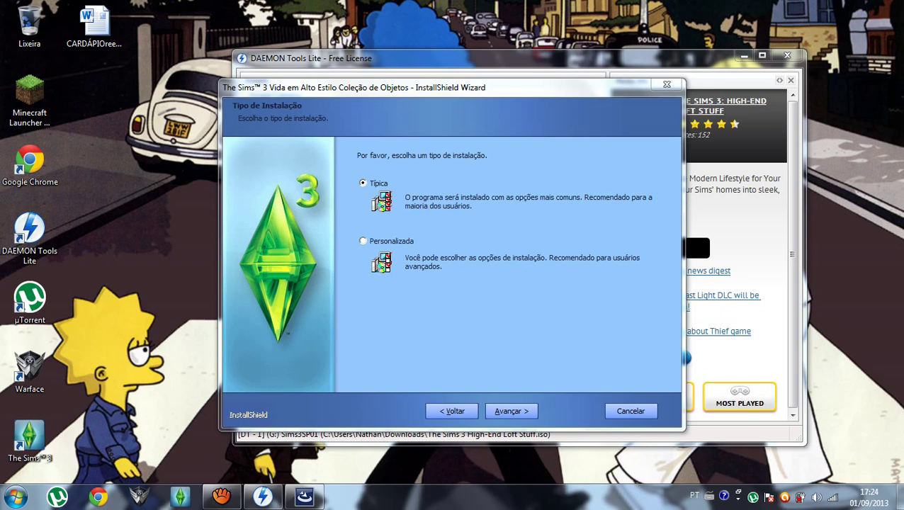
Install Vida em Alto Estilo with the Típica setup and finish, opening the Leia-me readme.
key(Return)
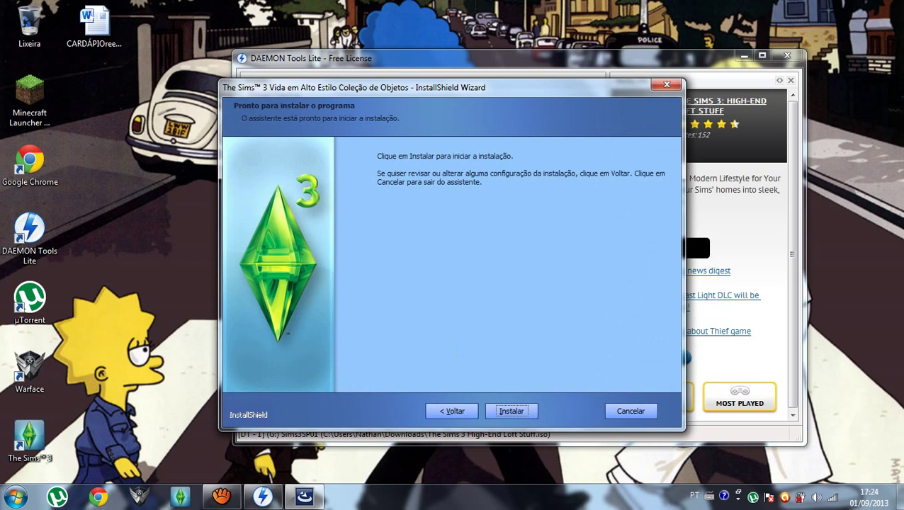
key(Return)
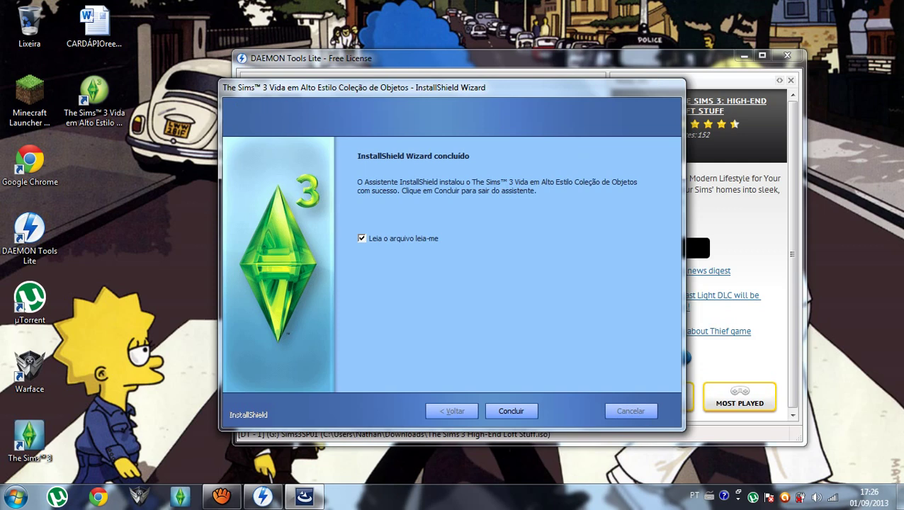
click(511, 411)
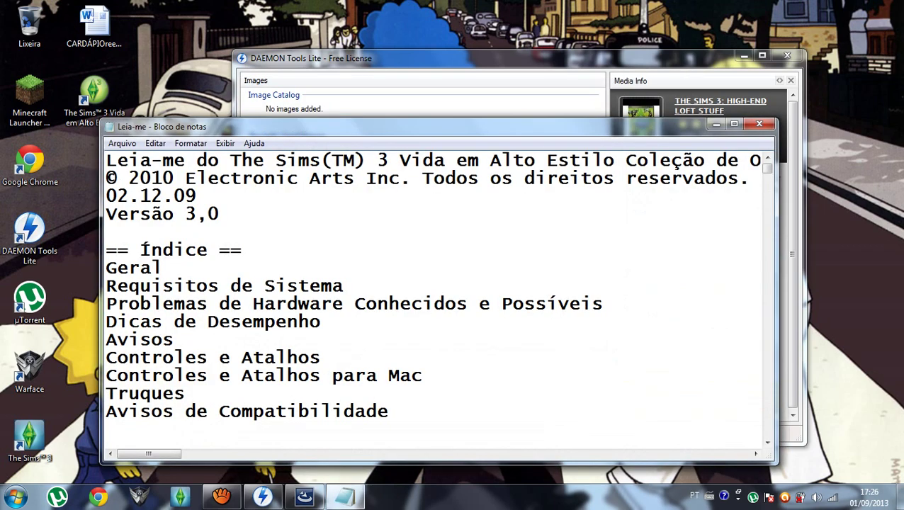
Close the Leia-me readme in Notepad.
click(759, 124)
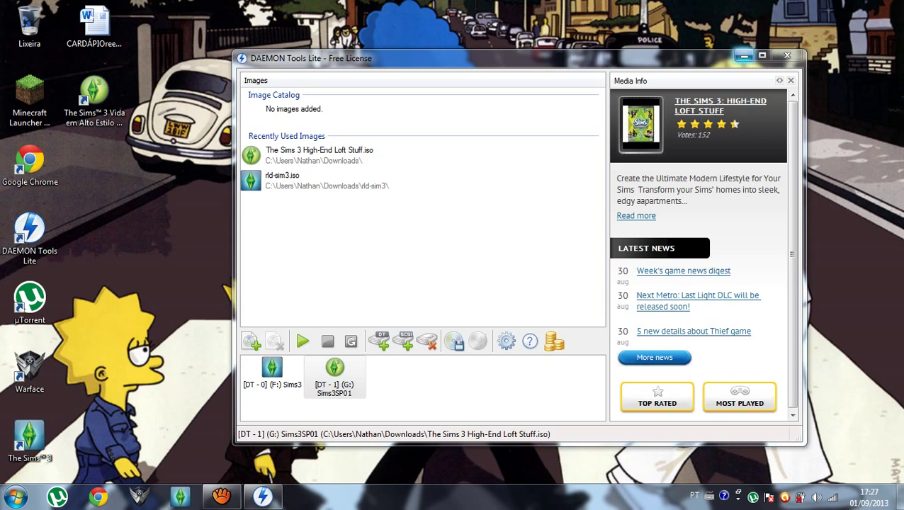
Minimize DAEMON Tools Lite and restore aTube Catcher's Screen Record window.
click(745, 55)
click(221, 496)
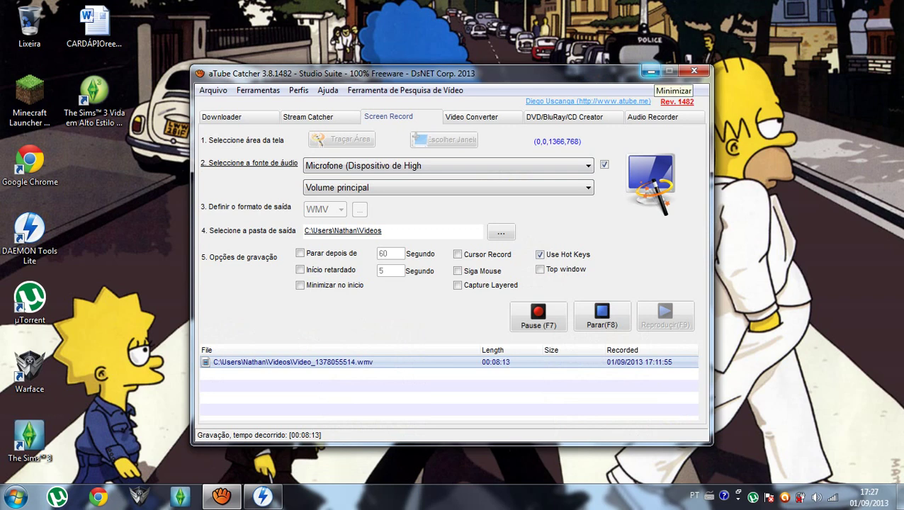
click(652, 72)
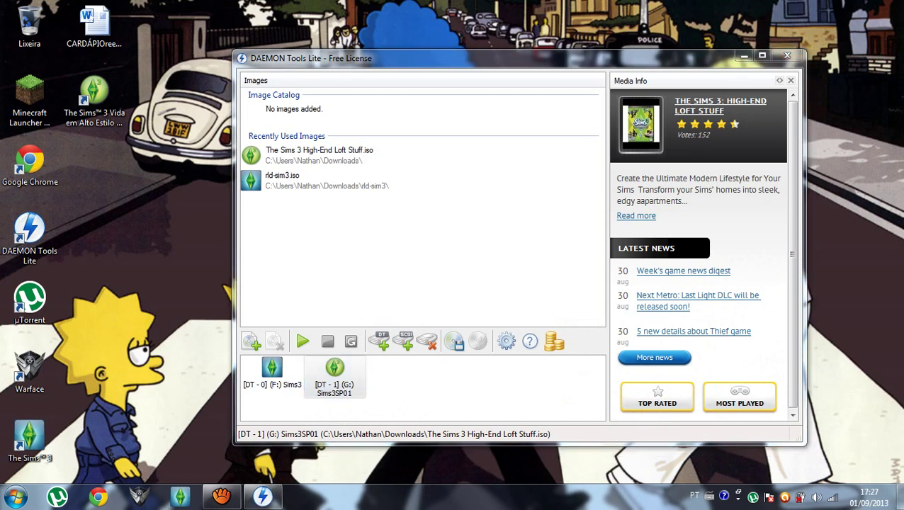
click(744, 56)
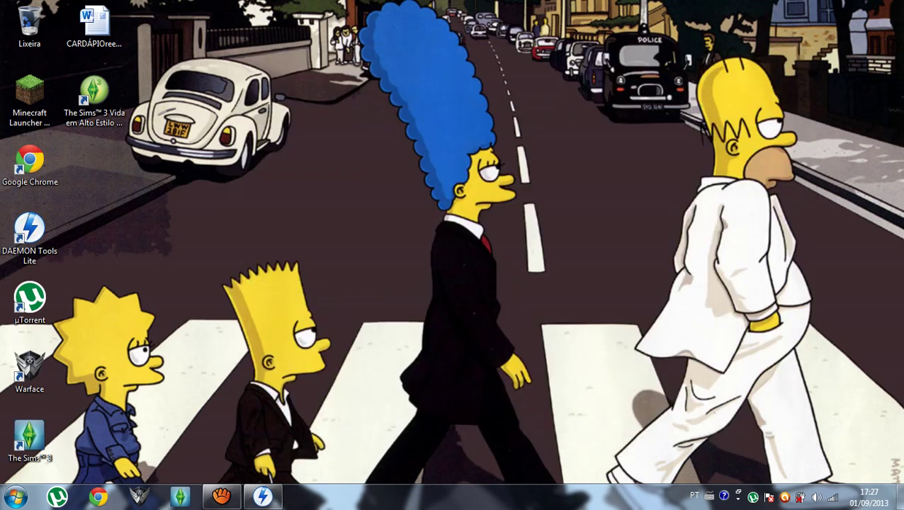
drag(327, 0, 605, 497)
drag(335, 0, 594, 496)
mouse_move(221, 496)
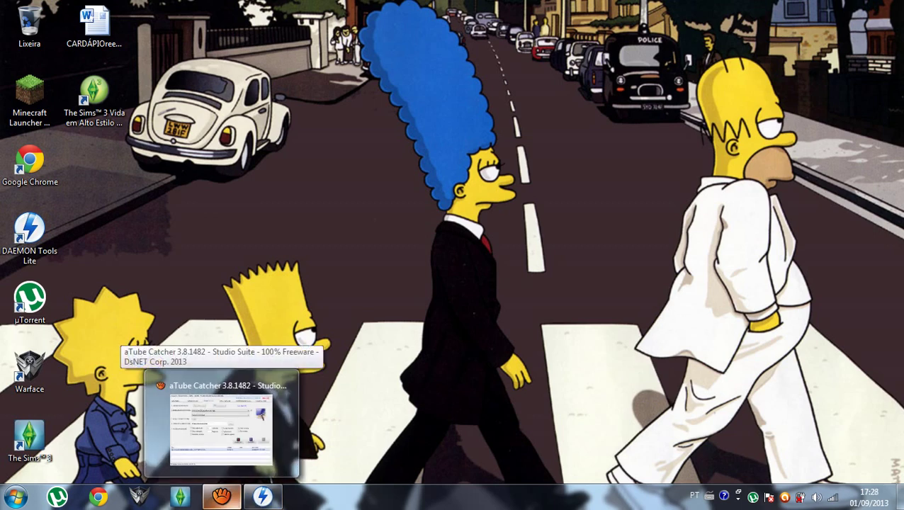
click(221, 424)
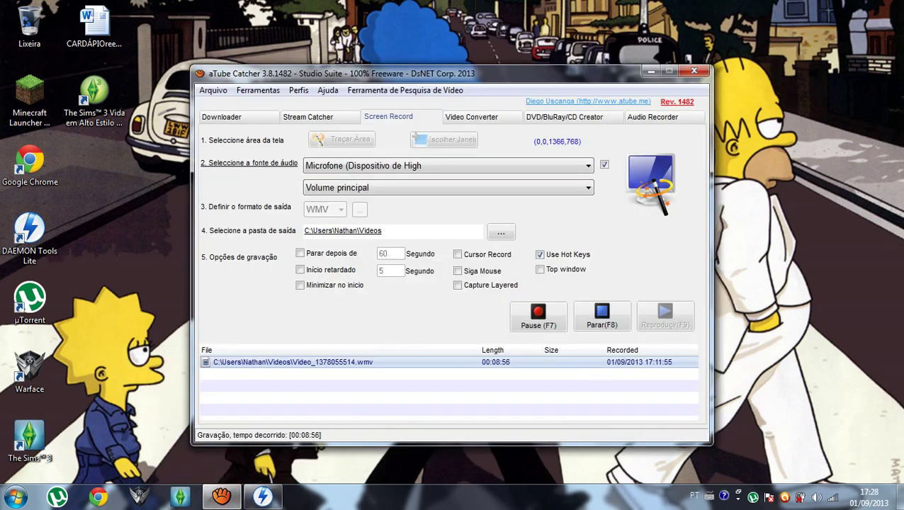